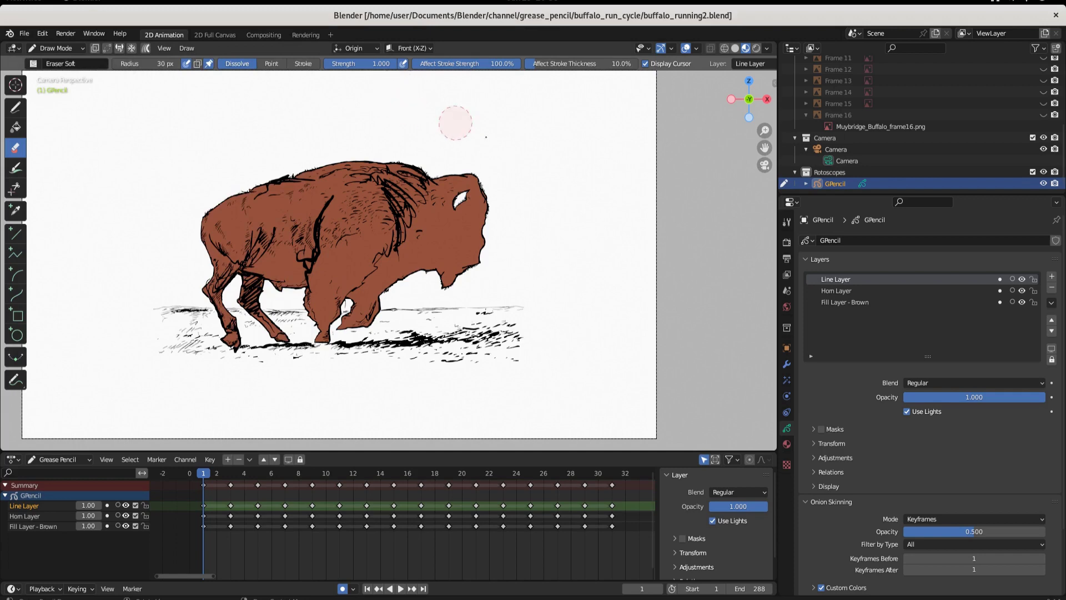
Compare the brushes of the Draw, Fill and Erase tools, and pick the Marker Chisel brush for drawing.
scroll(758, 286, "up", 2)
scroll(692, 274, "down", 2)
left_click(54, 53)
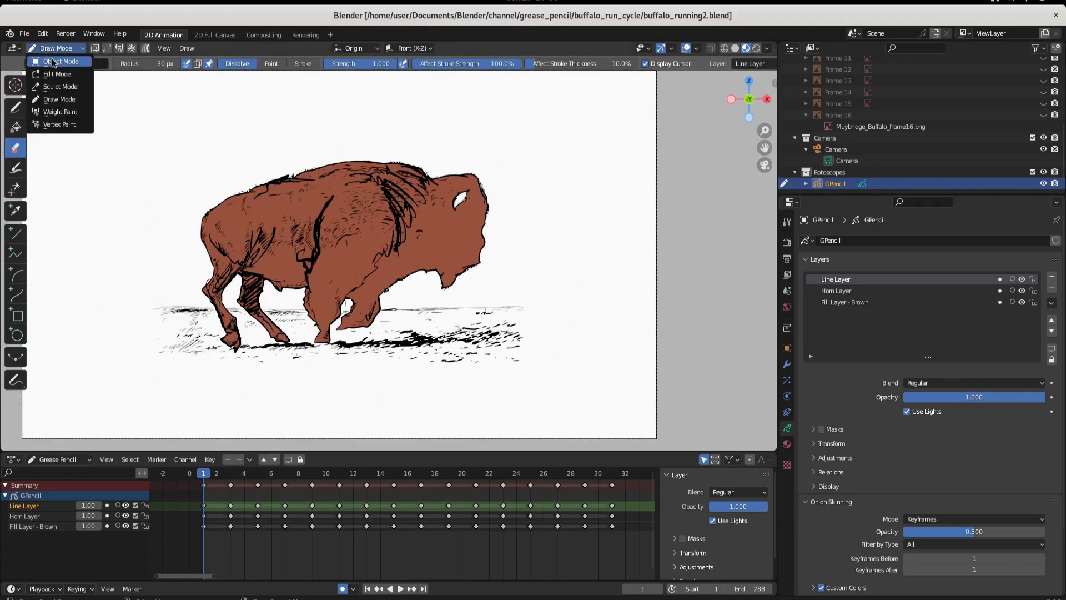
left_click(786, 222)
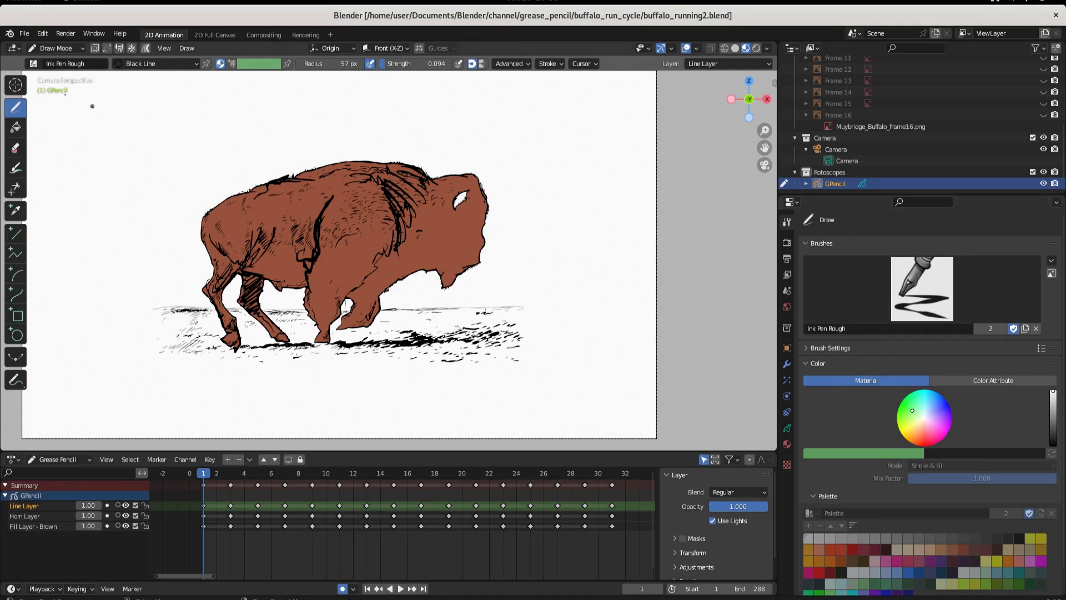
left_click(16, 126)
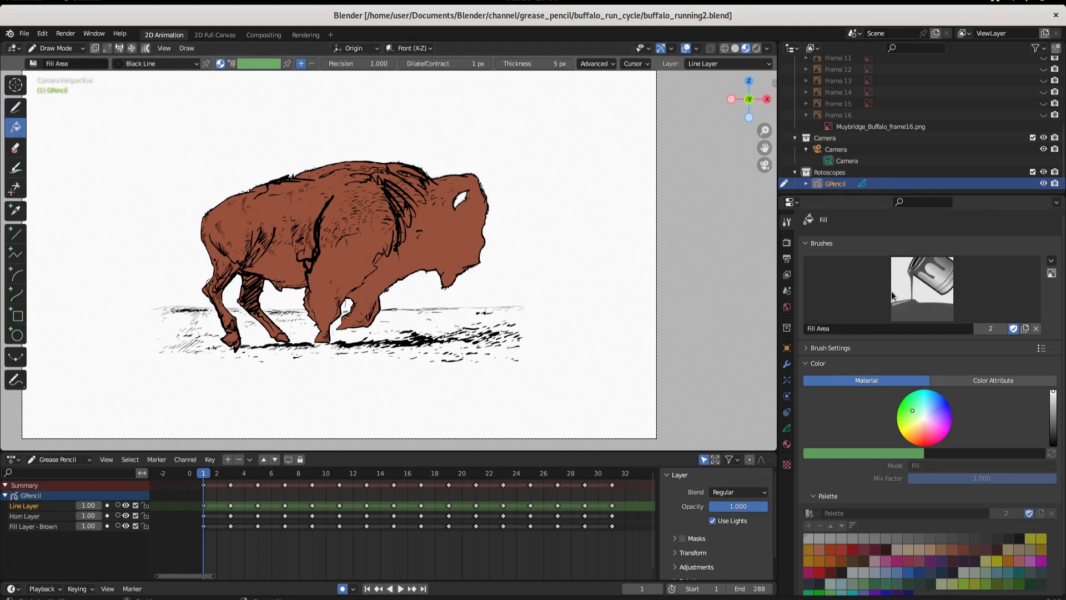
left_click(16, 148)
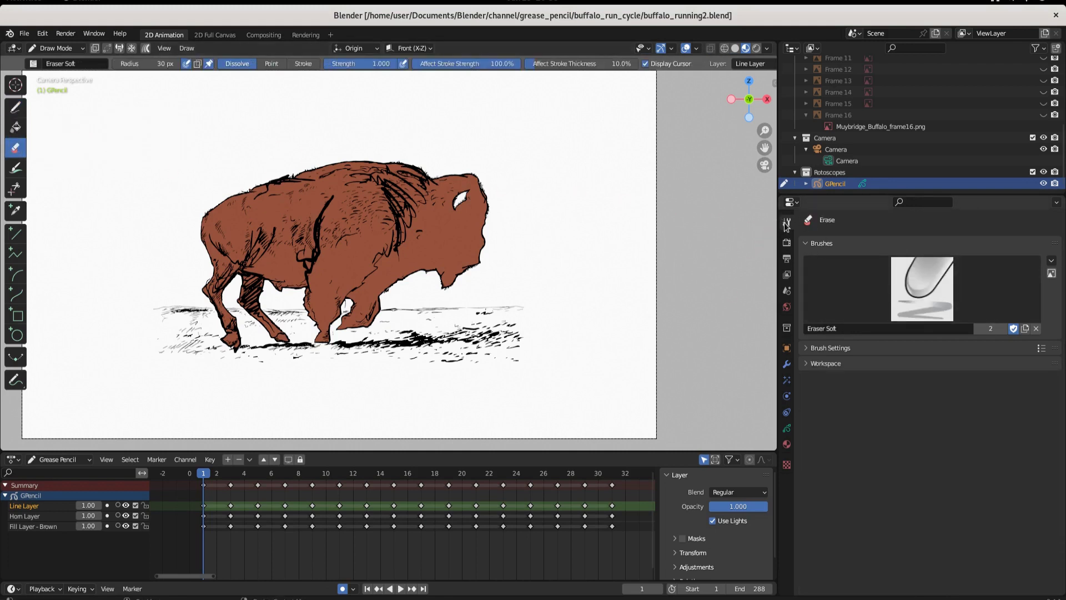
left_click(16, 107)
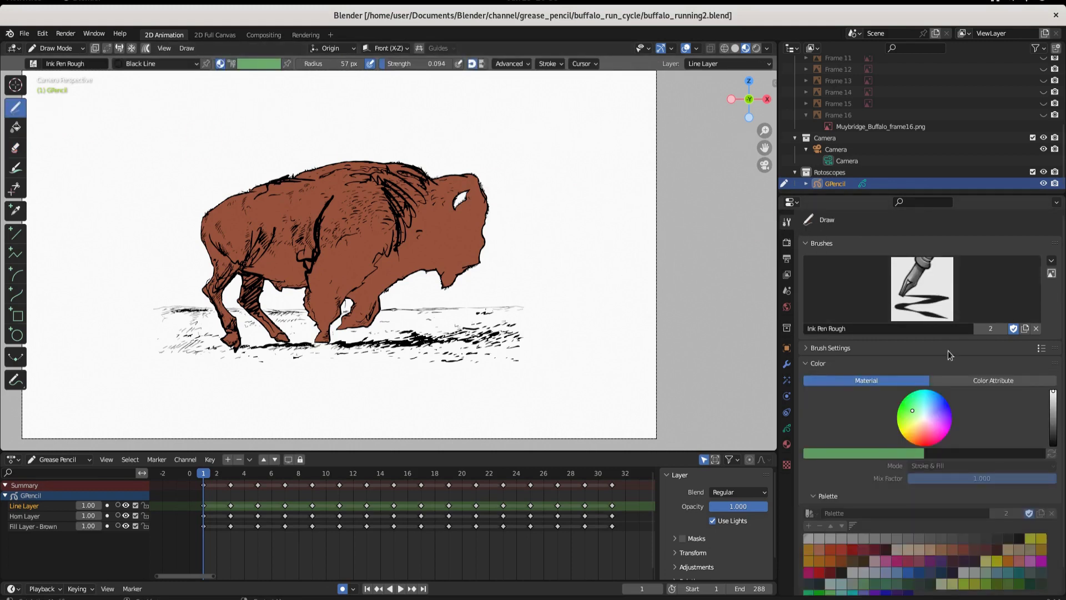
left_click(909, 276)
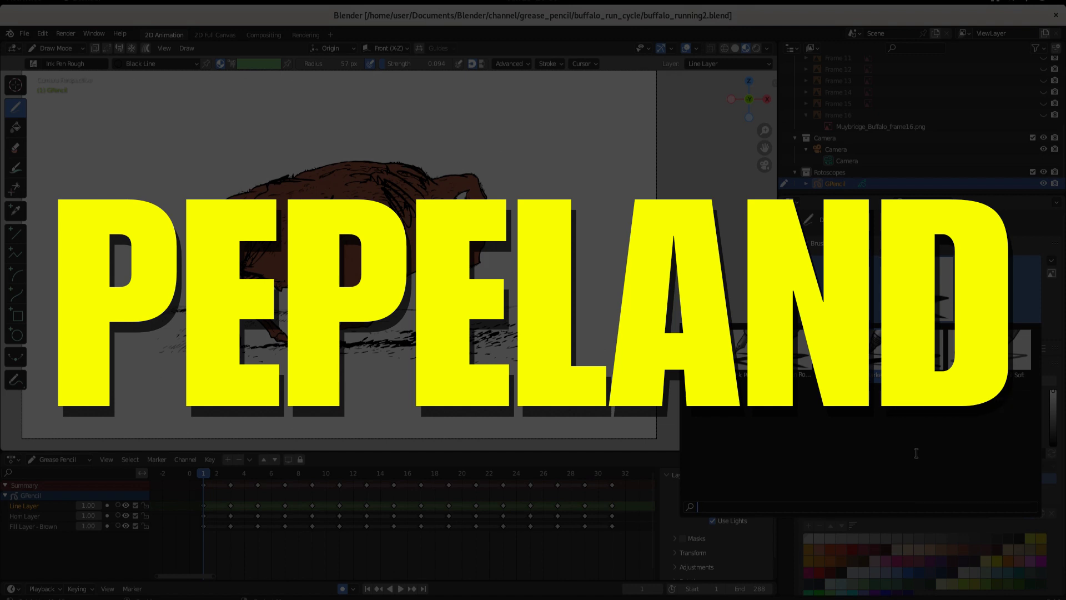
key("Return")
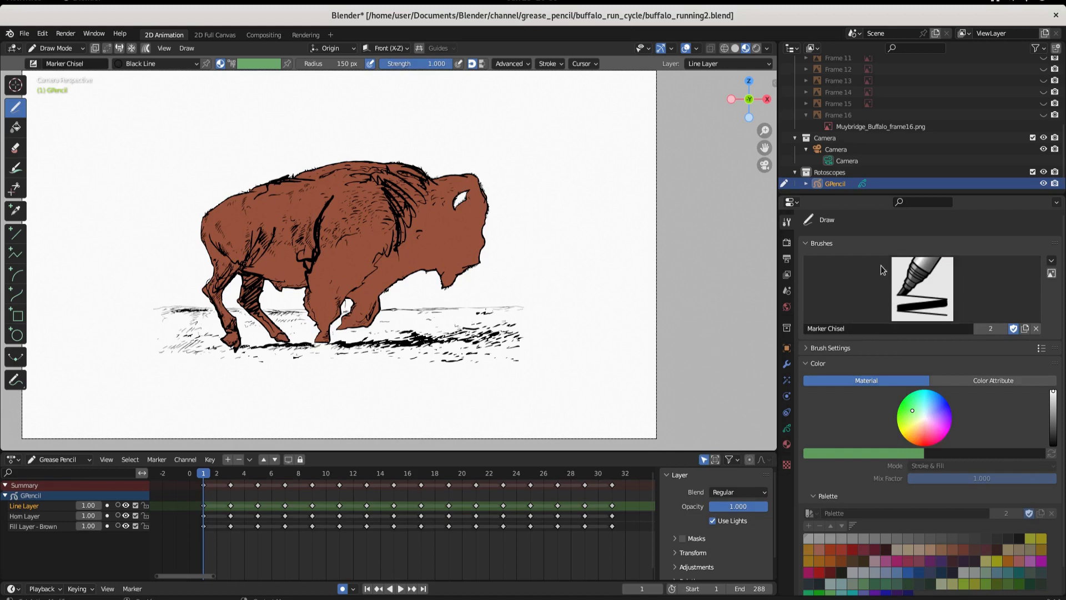
Append the pp_cloud_1 brush from the pepeland brush pack V2 .blend file and make it the active drawing brush.
left_click(24, 33)
left_click(46, 159)
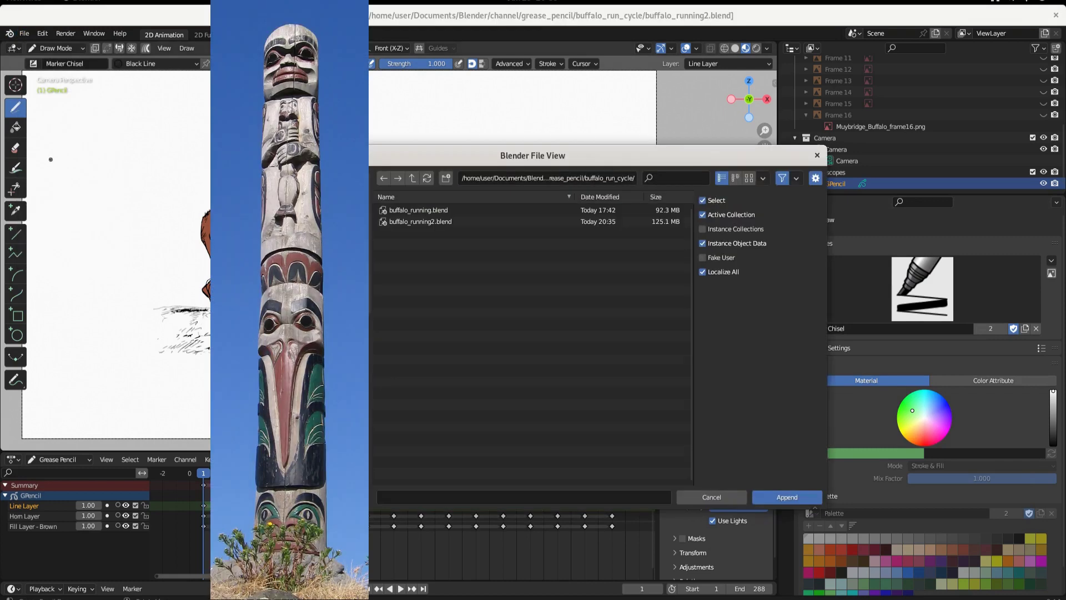
left_click(407, 178)
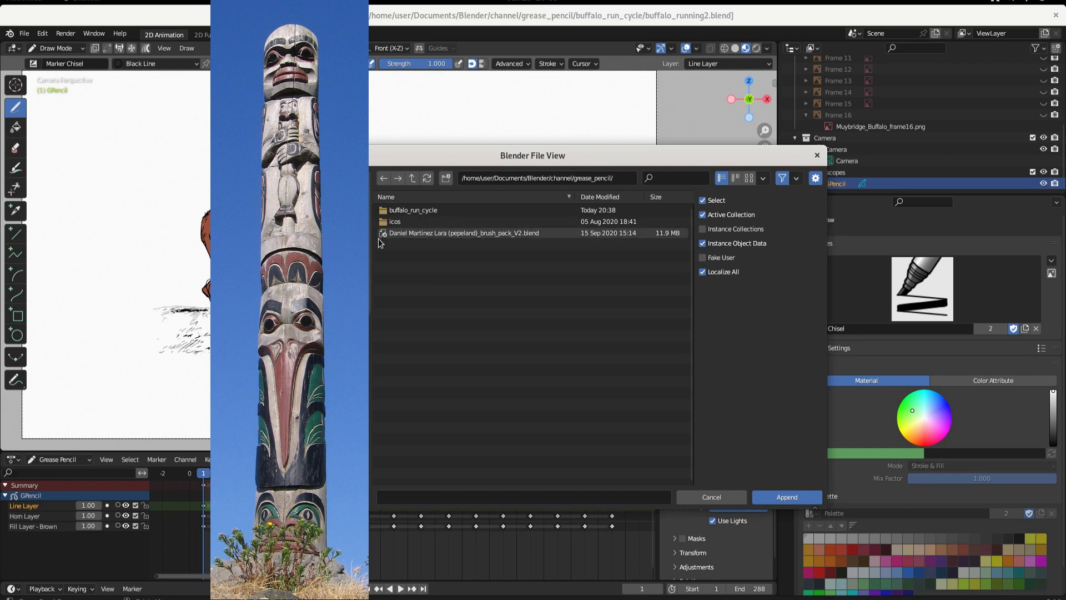
double_click(443, 233)
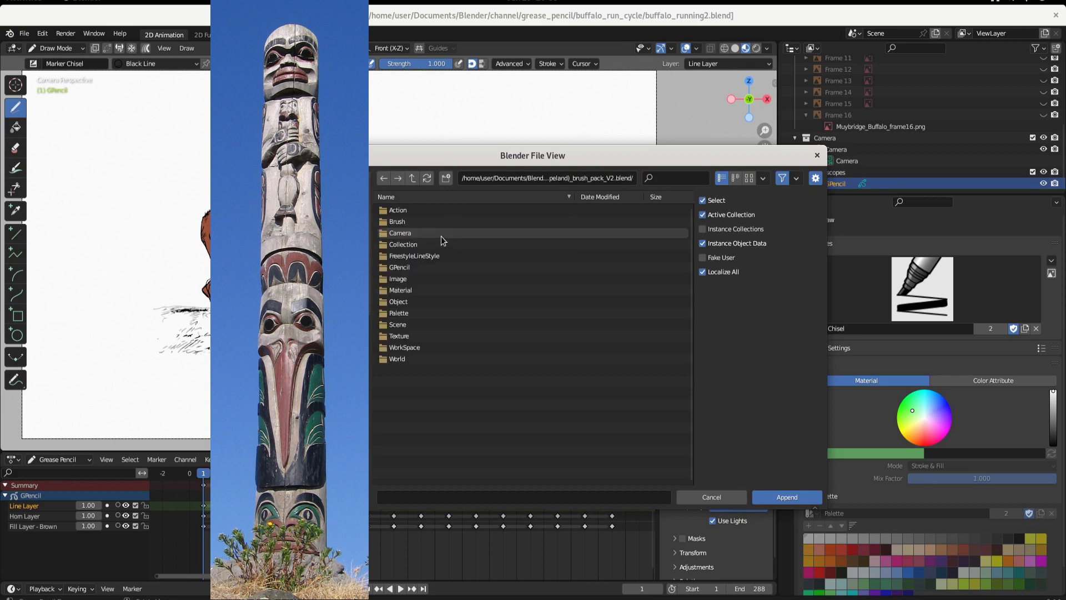
double_click(395, 221)
scroll(468, 389, "down", 6)
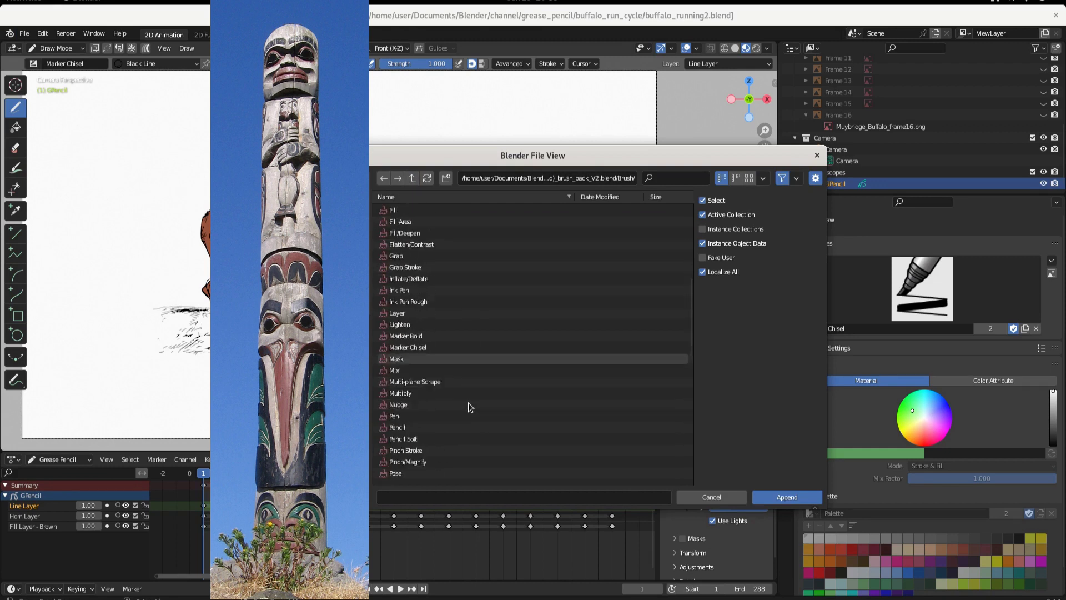
scroll(468, 402, "down", 6)
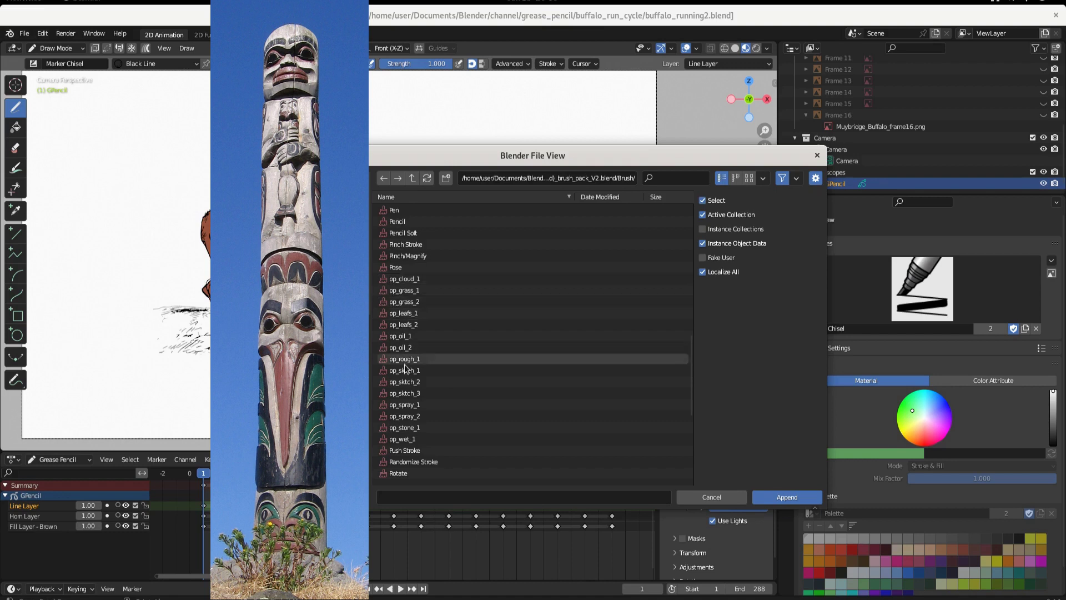
left_click(405, 279)
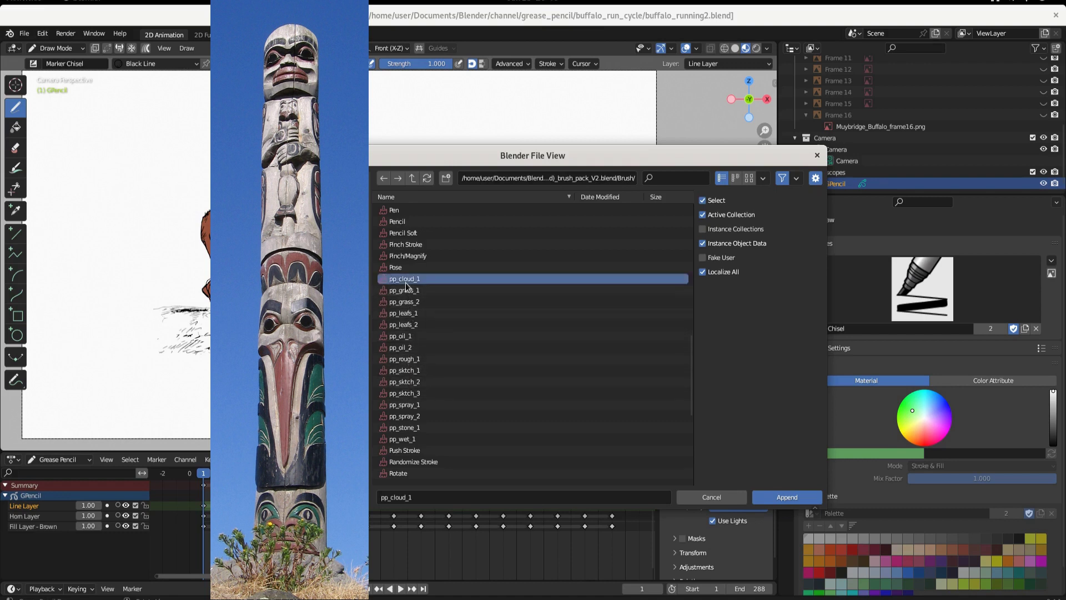
left_click(785, 497)
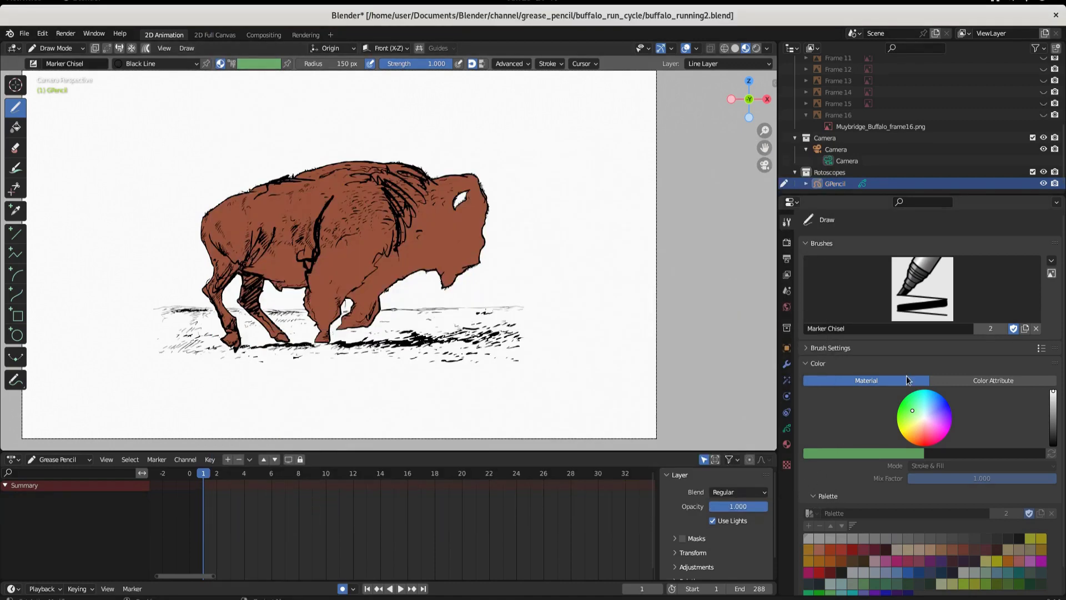
left_click(920, 278)
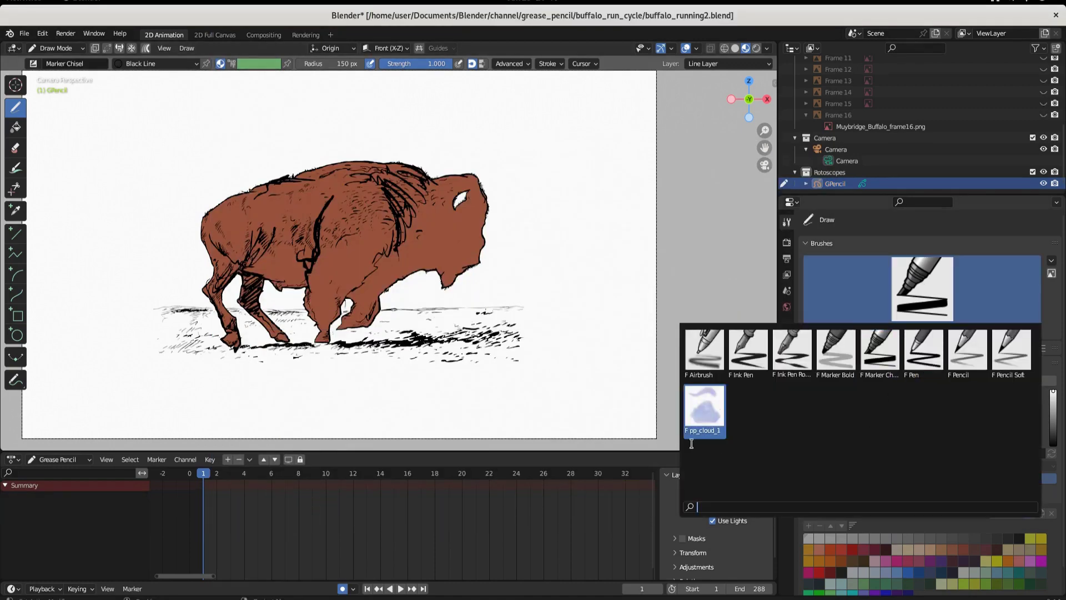
left_click(704, 409)
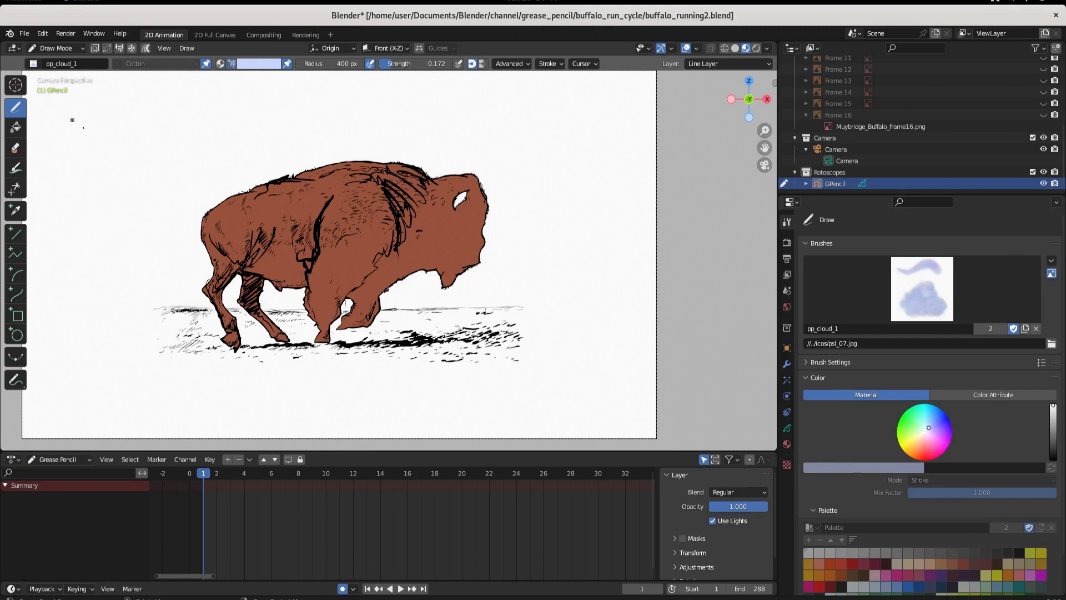
Try the pp_cloud_1 brush with a few strokes across the buffalo's body and undo them.
mouse_move(256, 209)
left_mouse_down()
mouse_move(404, 245)
mouse_move(449, 225)
left_mouse_up()
mouse_move(326, 270)
left_mouse_down()
mouse_move(462, 243)
mouse_move(315, 251)
mouse_move(375, 236)
left_mouse_up()
mouse_move(293, 248)
left_mouse_down()
mouse_move(249, 272)
mouse_move(298, 274)
left_mouse_up()
mouse_move(352, 267)
left_mouse_down()
mouse_move(370, 289)
mouse_move(313, 302)
left_mouse_up()
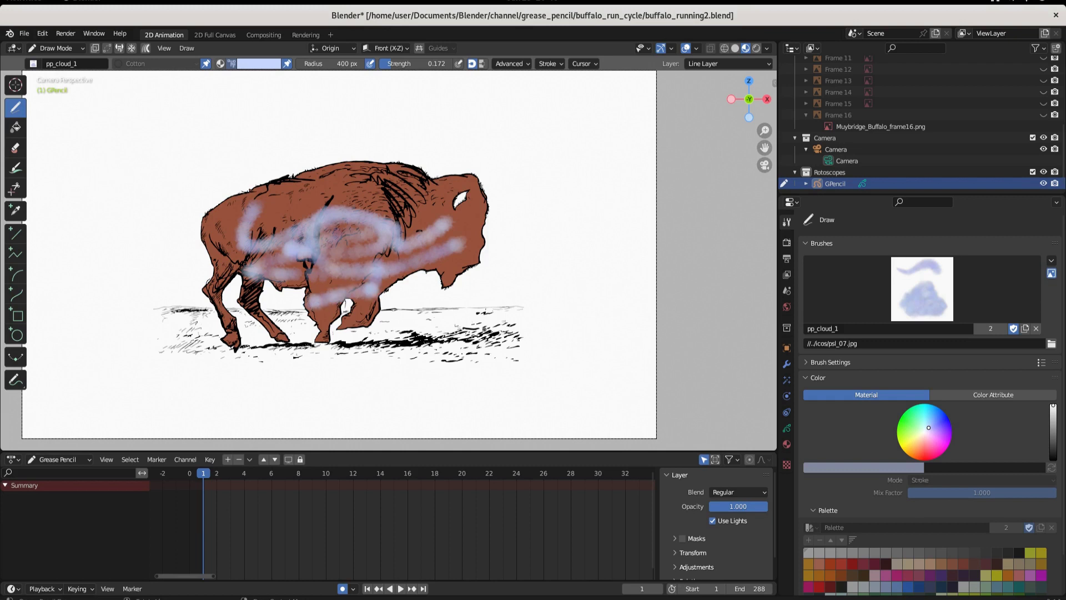
key("ctrl+z")
key("ctrl+z")
key("ctrl+z")
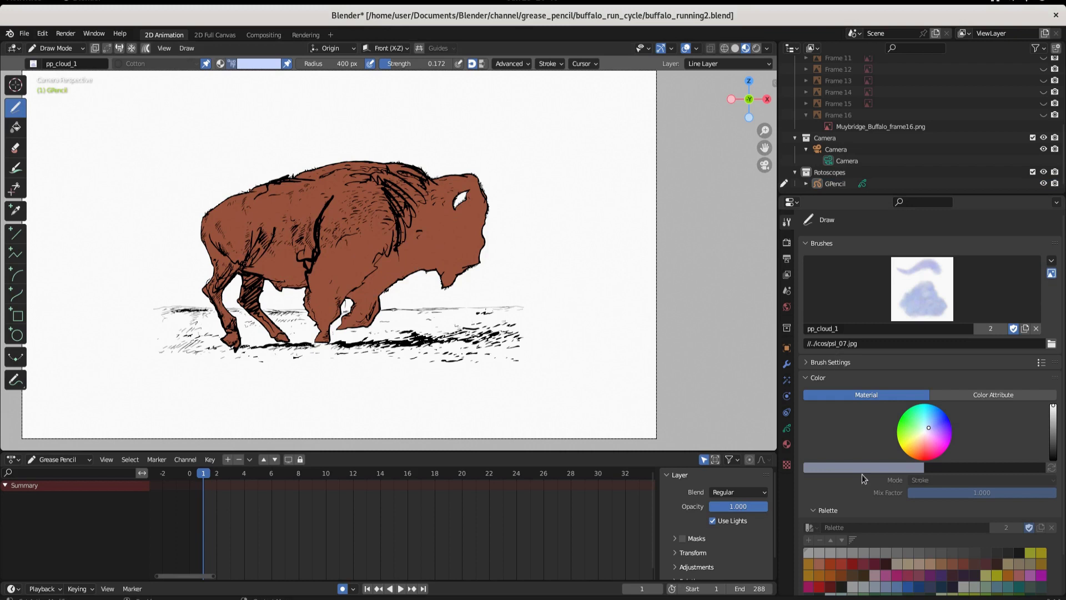
Set the brush to use Color Attribute and pick a light orange swatch from the palette.
left_click(985, 397)
scroll(986, 459, "down", 3)
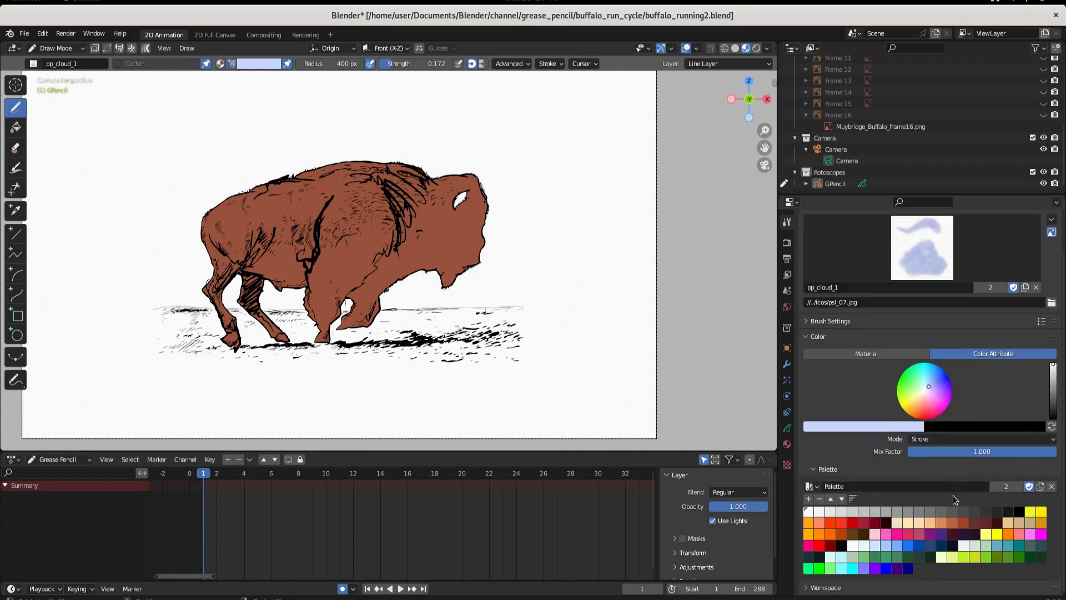
left_click(941, 523)
In Object Mode, add a Grease Pencil layer named Tones Layer and place it between Horn Layer and Fill Layer - Brown.
left_click(55, 48)
left_click(60, 63)
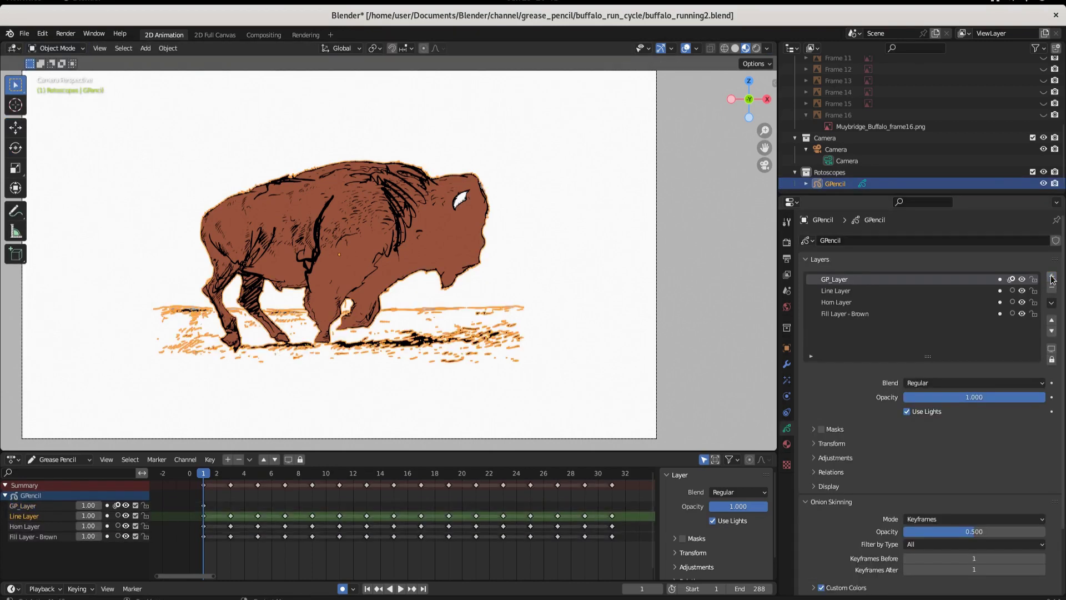
double_click(839, 279)
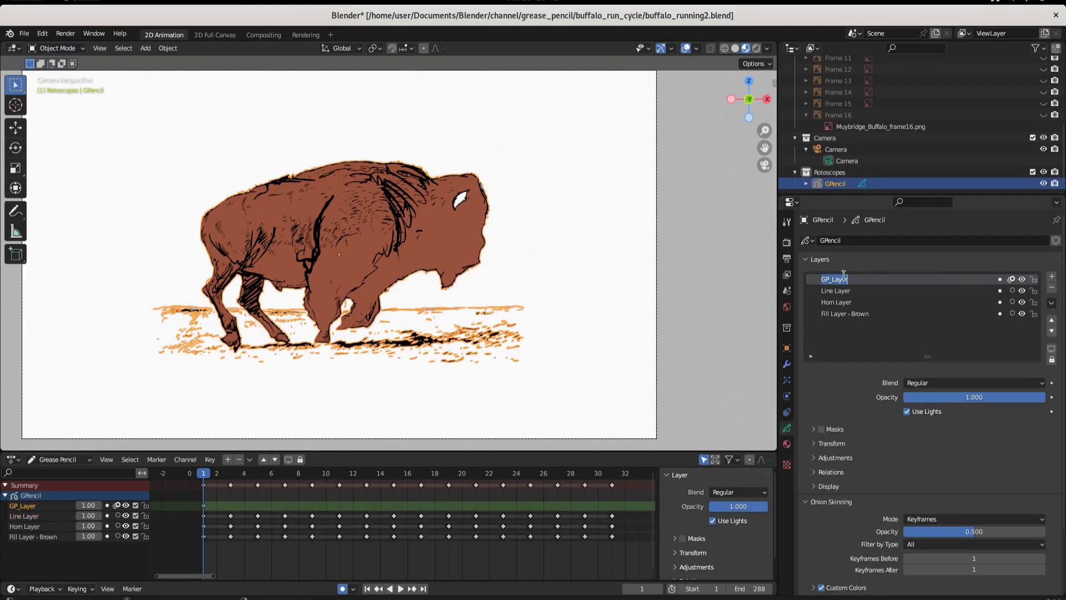
type("Tones")
key("Return")
left_click(1051, 331)
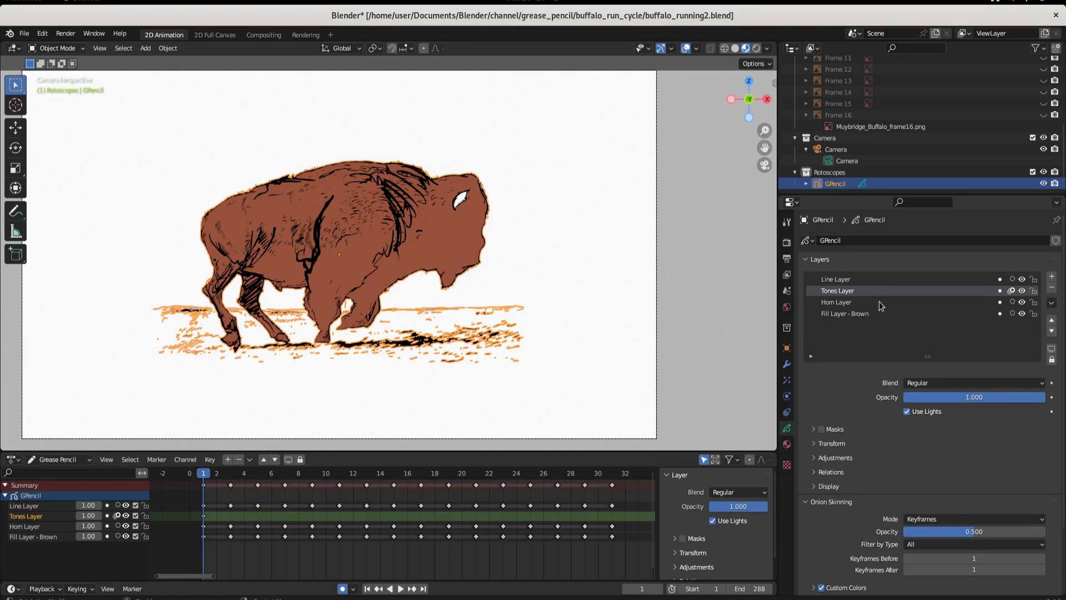
left_click(1052, 330)
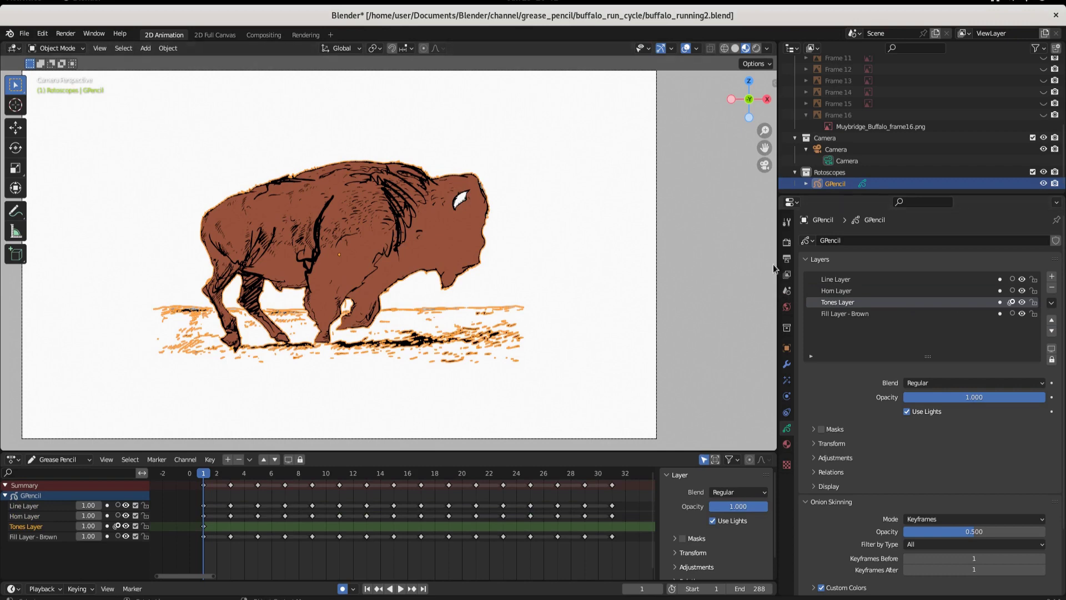
Put the GPencil object into Edit Mode briefly and return it to Draw Mode.
left_click(42, 49)
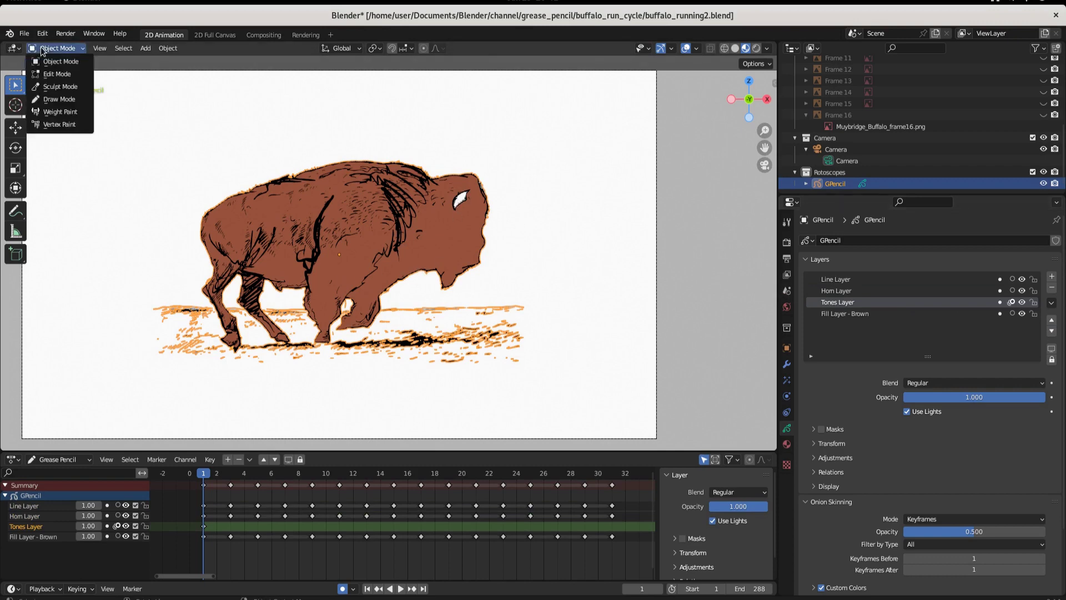
left_click(56, 74)
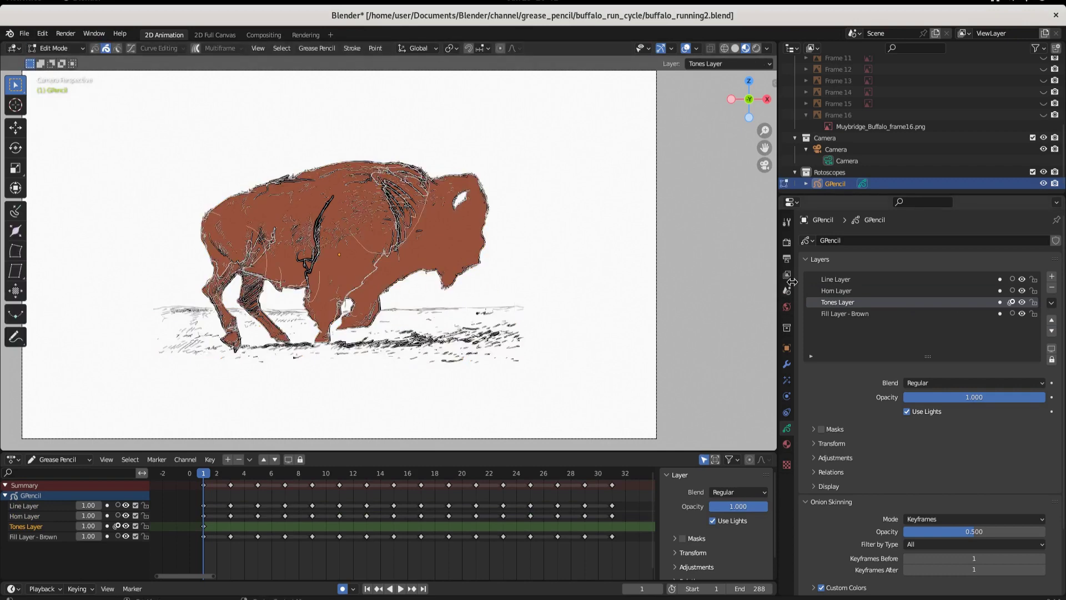
left_click(45, 51)
left_click(53, 95)
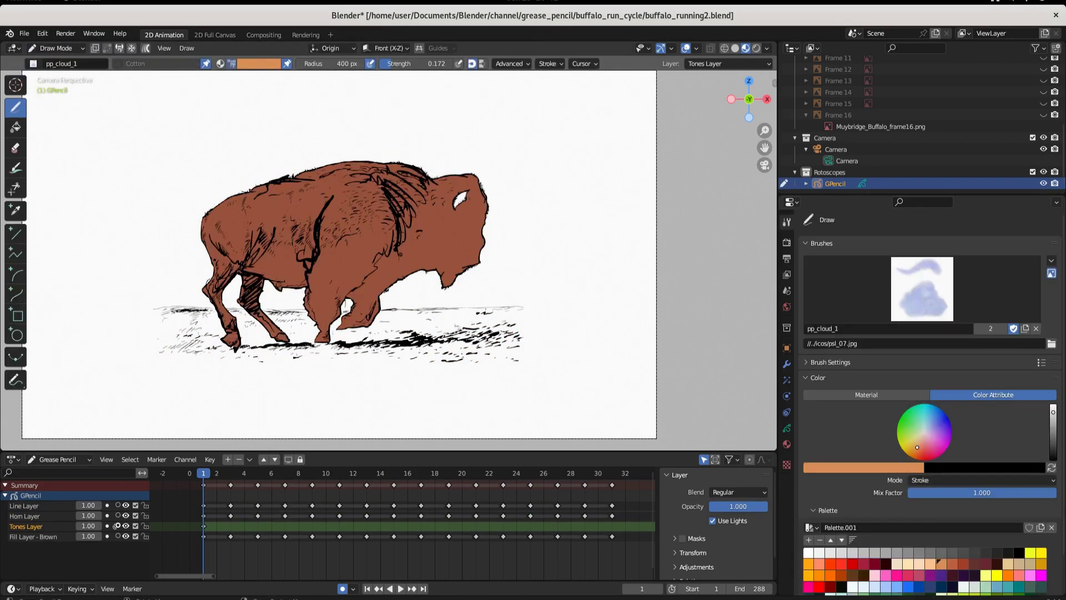
Increase the brush radius to 500 px and paint orange tones over the buffalo's hindquarters on the Tones Layer.
mouse_move(347, 194)
left_mouse_down()
mouse_move(325, 250)
mouse_move(311, 244)
mouse_move(327, 188)
left_mouse_up()
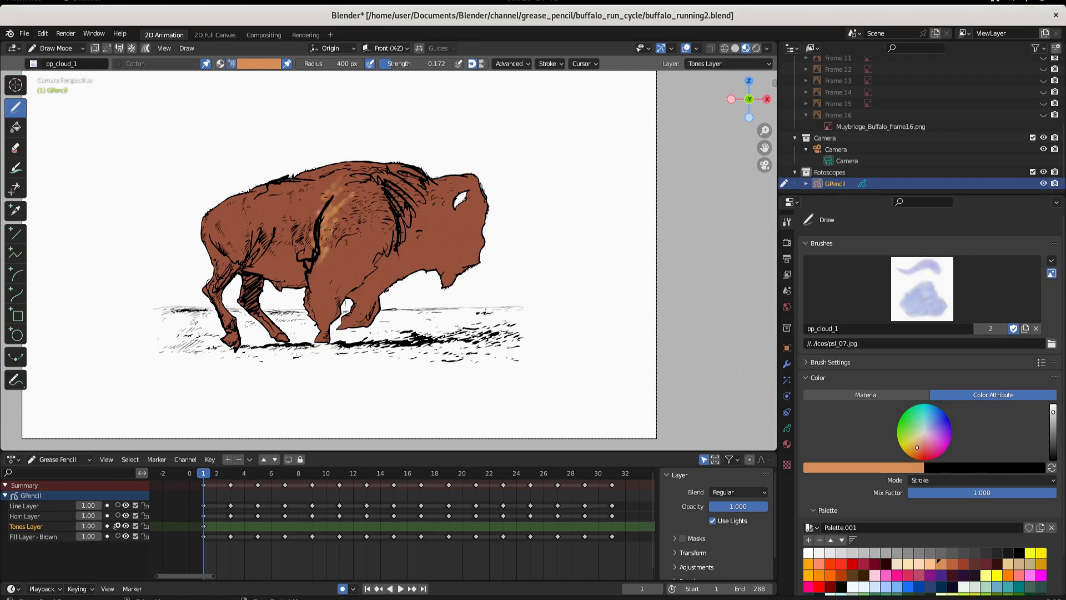
key("ctrl+z")
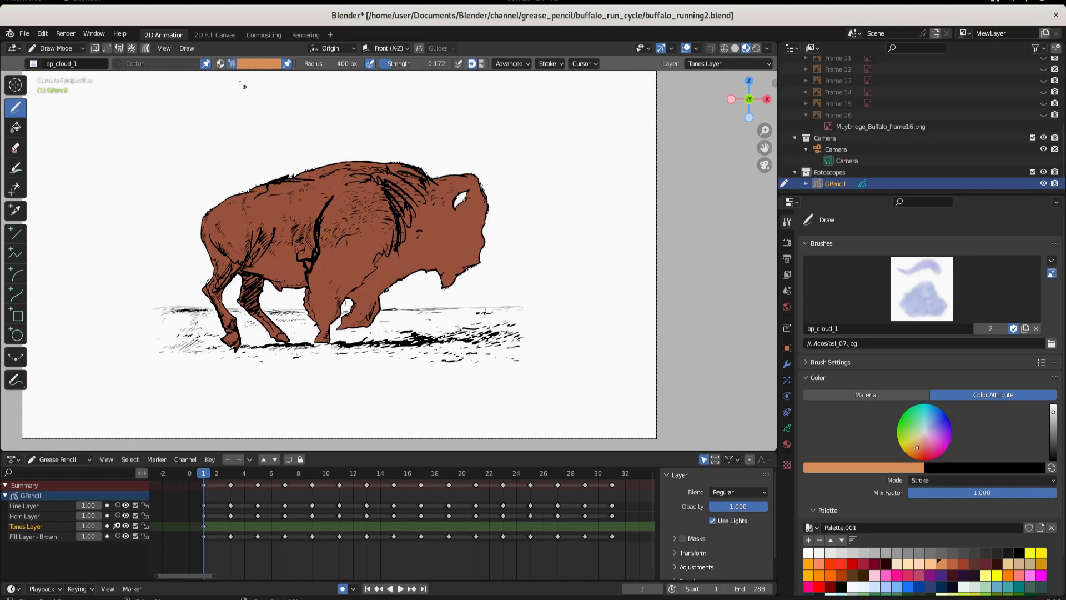
left_click_drag(325, 64, 336, 64)
mouse_move(230, 238)
left_mouse_down()
mouse_move(222, 244)
mouse_move(239, 250)
mouse_move(217, 255)
mouse_move(215, 213)
mouse_move(216, 249)
left_mouse_up()
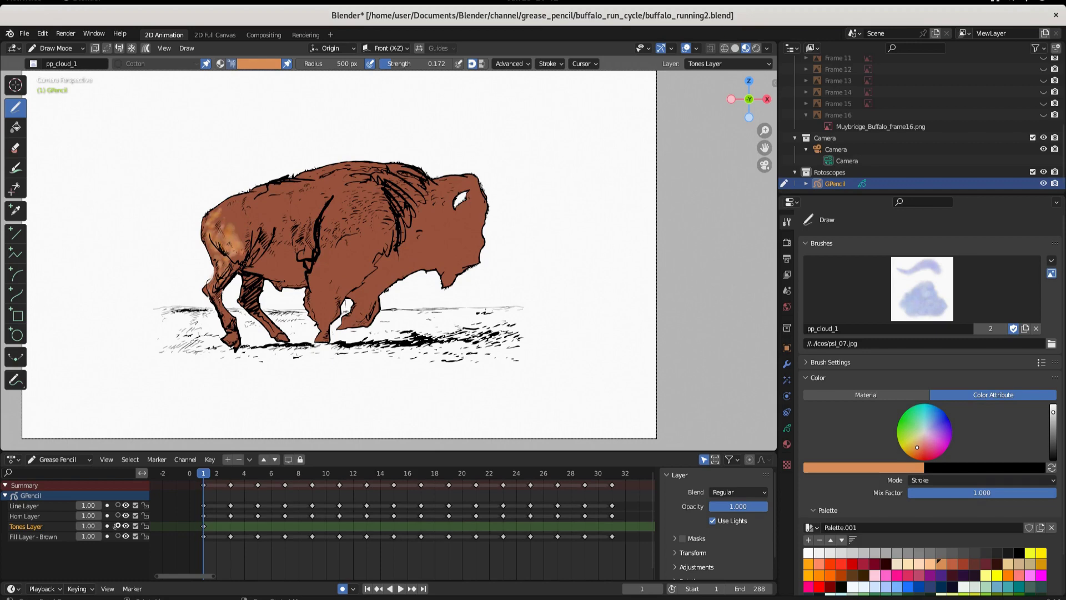
scroll(389, 260, "up", 2)
scroll(237, 219, "up", 3)
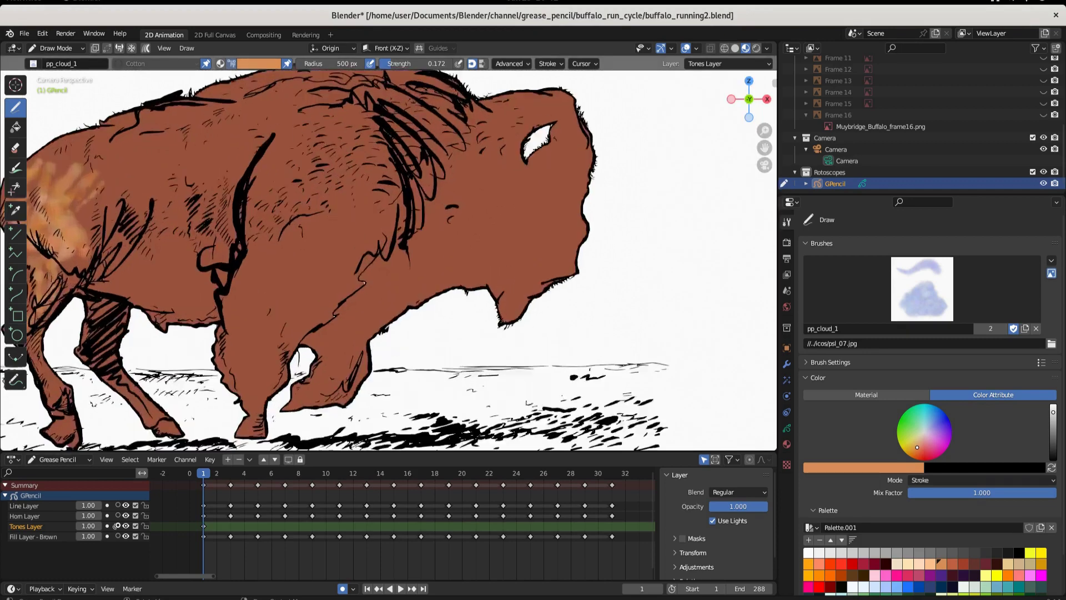
middle_click_drag(195, 244, 567, 358, "shift")
scroll(359, 356, "up", 3)
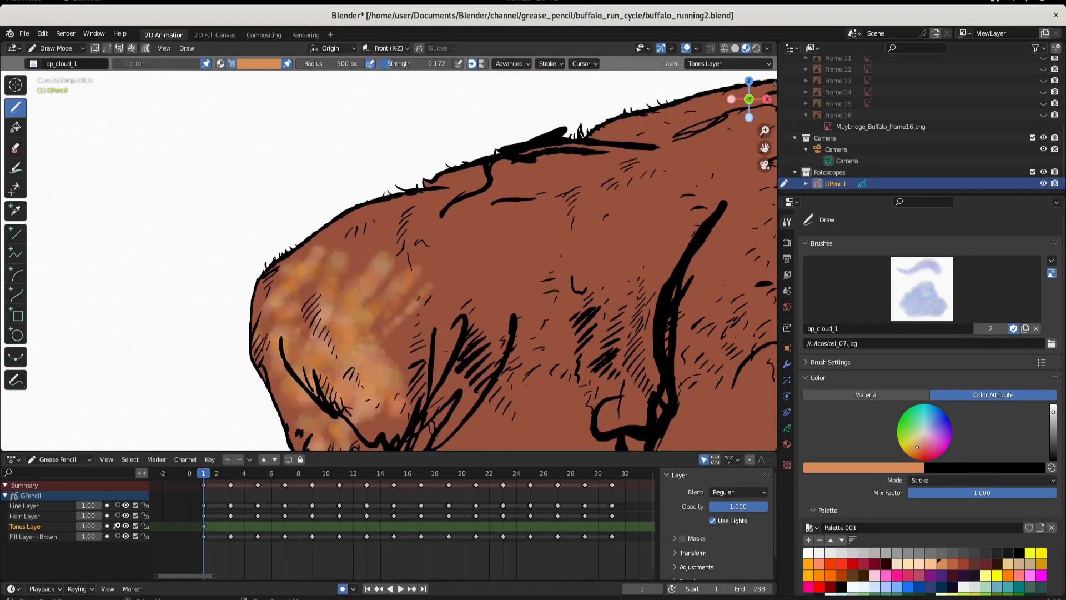
mouse_move(292, 323)
left_mouse_down()
mouse_move(308, 294)
mouse_move(281, 283)
mouse_move(265, 294)
left_mouse_up()
left_click_drag(326, 254, 382, 219)
Set the brush radius to 1000 px and extend the orange tones from the rump along the buffalo's back.
left_click(317, 63)
type("1000")
key("Return")
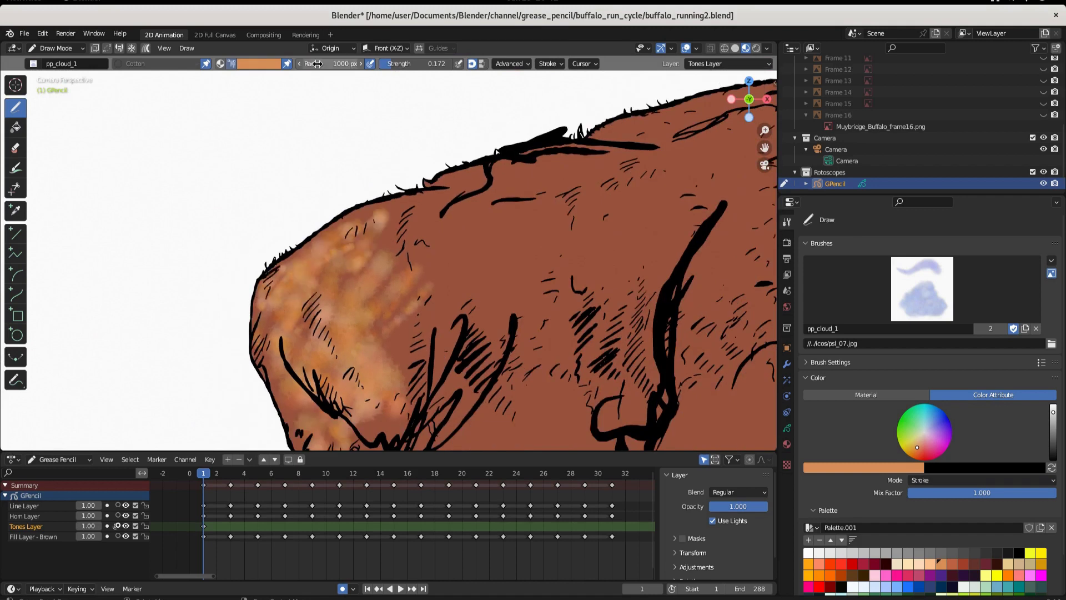
mouse_move(450, 292)
left_mouse_down()
mouse_move(411, 233)
mouse_move(377, 234)
left_mouse_up()
scroll(376, 243, "down", 1)
scroll(376, 243, "down", 1)
mouse_move(475, 207)
left_mouse_down()
mouse_move(398, 231)
mouse_move(501, 204)
mouse_move(459, 225)
left_mouse_up()
mouse_move(402, 289)
left_mouse_down()
mouse_move(385, 295)
mouse_move(400, 341)
mouse_move(405, 307)
left_mouse_up()
scroll(404, 306, "down", 3)
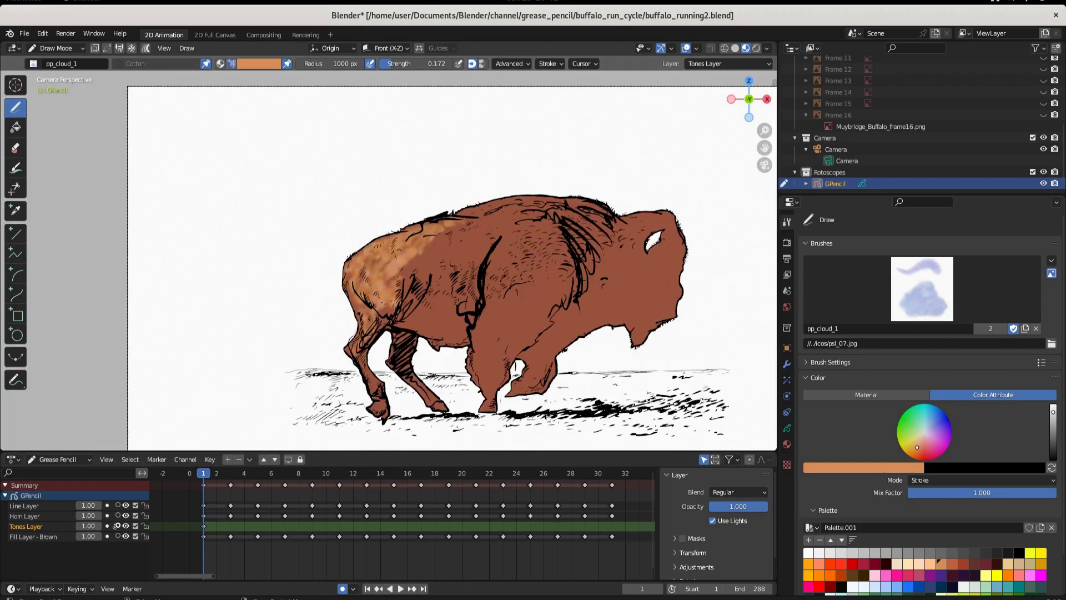
mouse_move(537, 214)
left_mouse_down()
mouse_move(491, 215)
mouse_move(570, 262)
mouse_move(536, 242)
mouse_move(511, 261)
mouse_move(436, 225)
mouse_move(536, 207)
left_mouse_up()
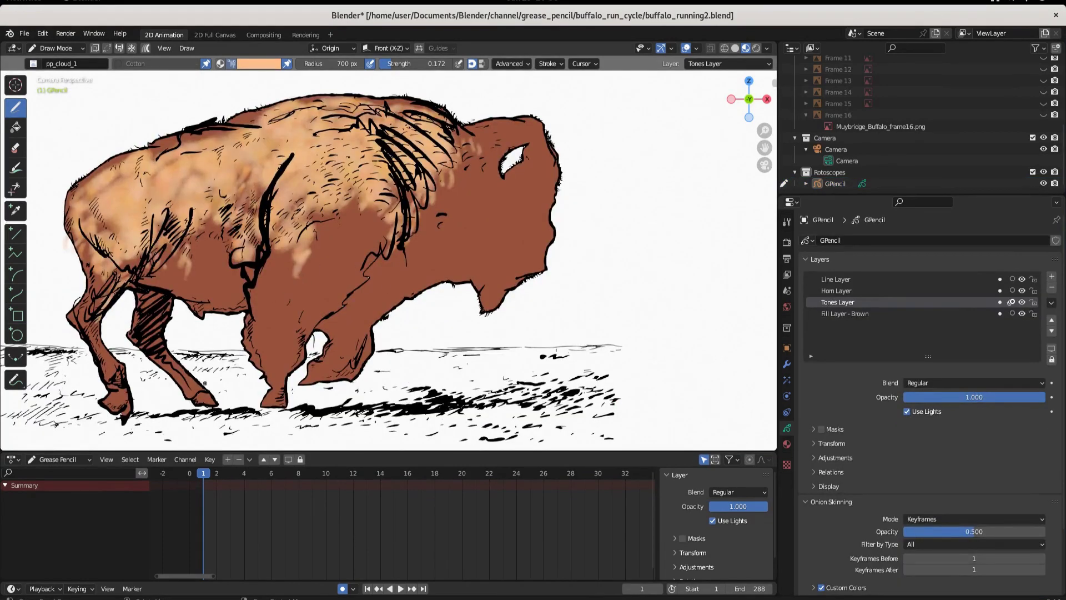
Switch to Object Mode and play the animation to review how the orange tones sit on the moving buffalo.
left_click(56, 49)
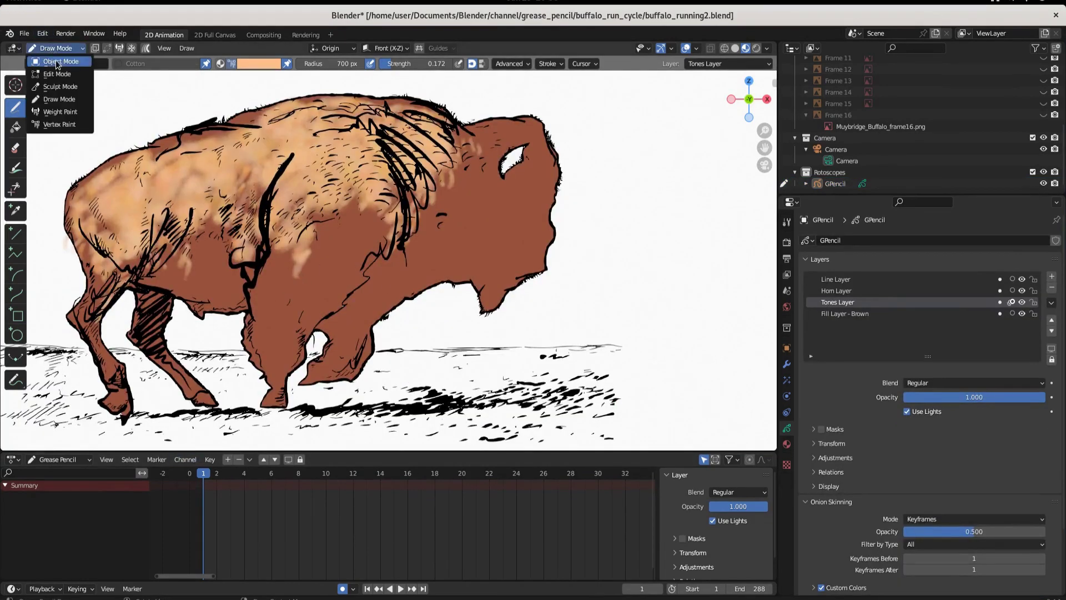
left_click(55, 56)
left_click(206, 208)
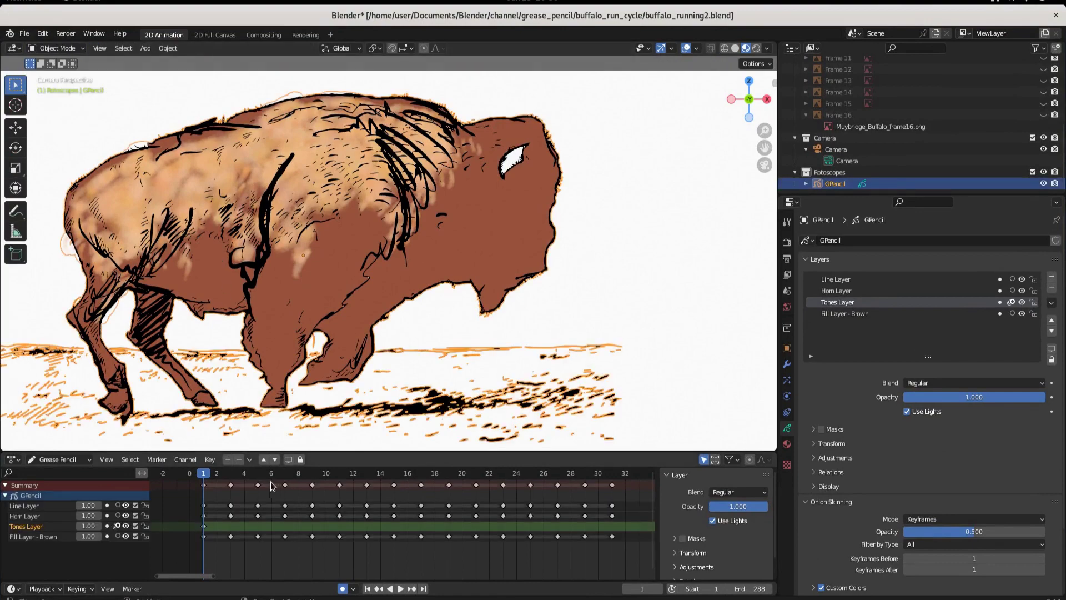
key("space")
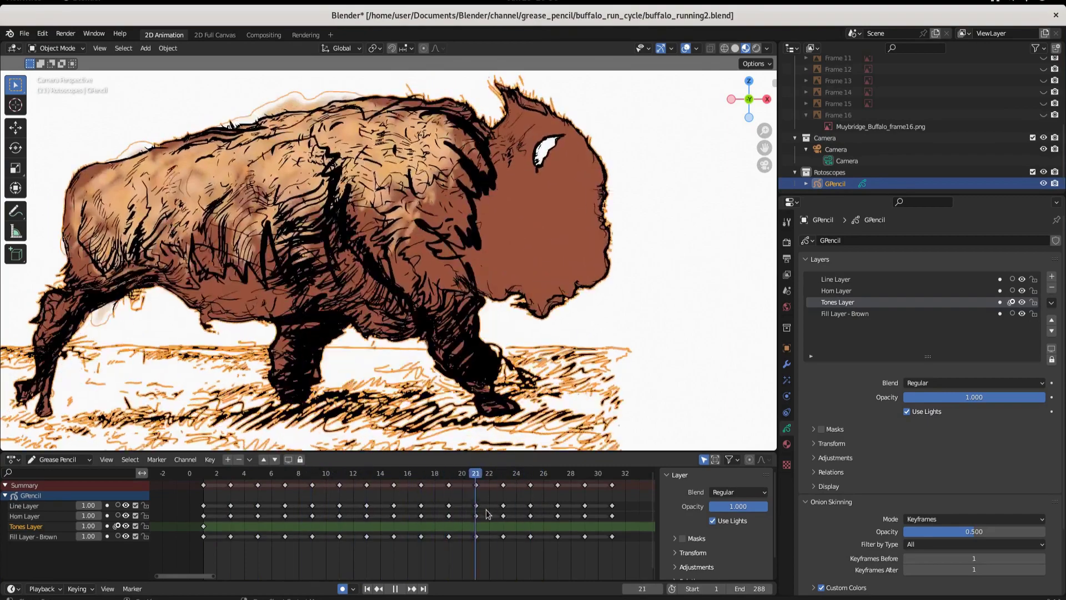
key("space")
scroll(243, 263, "up", 5)
scroll(225, 247, "down", 1)
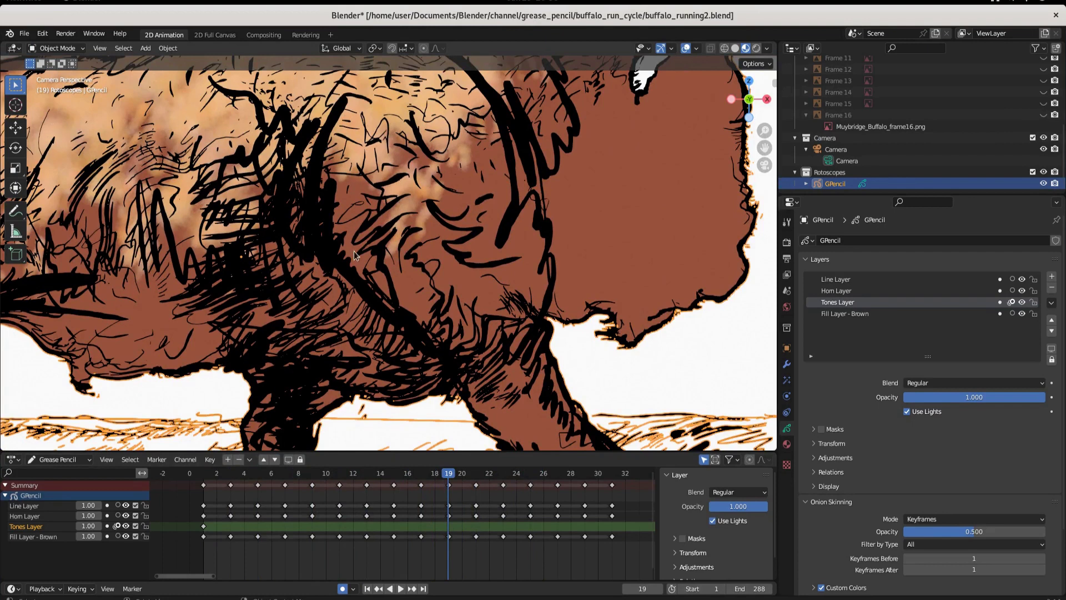
At frame 1, add a Grease Pencil layer named Dark Brown and place it between Tones Layer and Fill Layer - Brown.
key("Home")
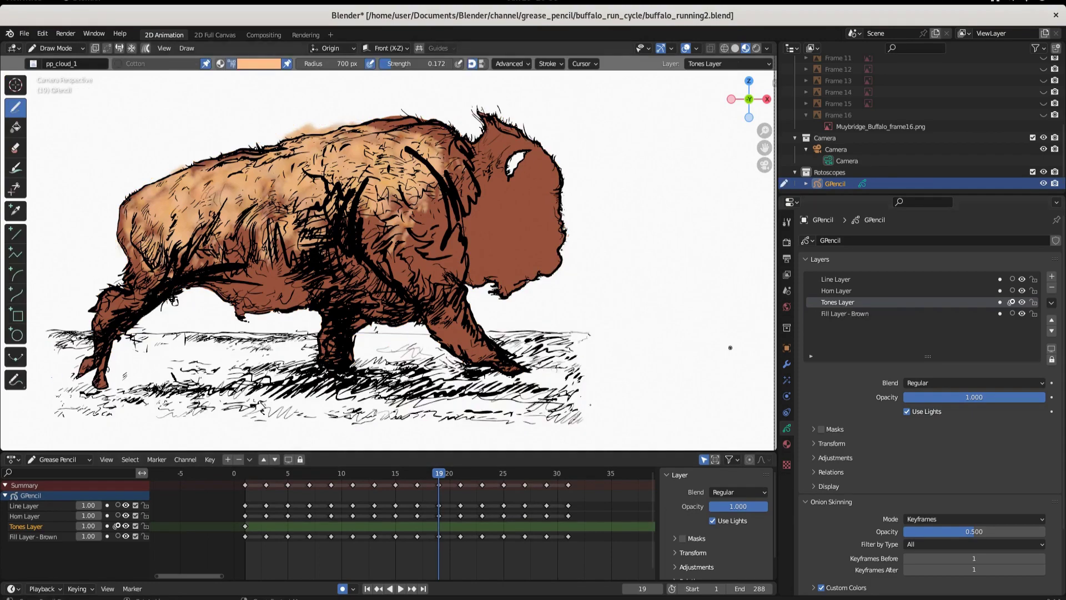
key("space")
left_click_drag(440, 473, 245, 472)
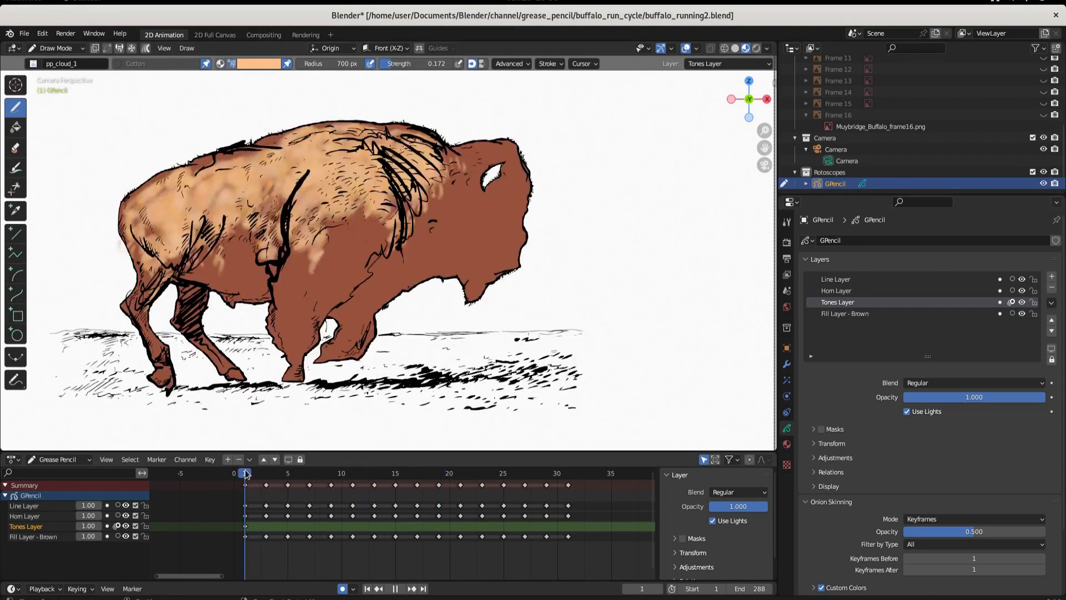
left_click(1052, 277)
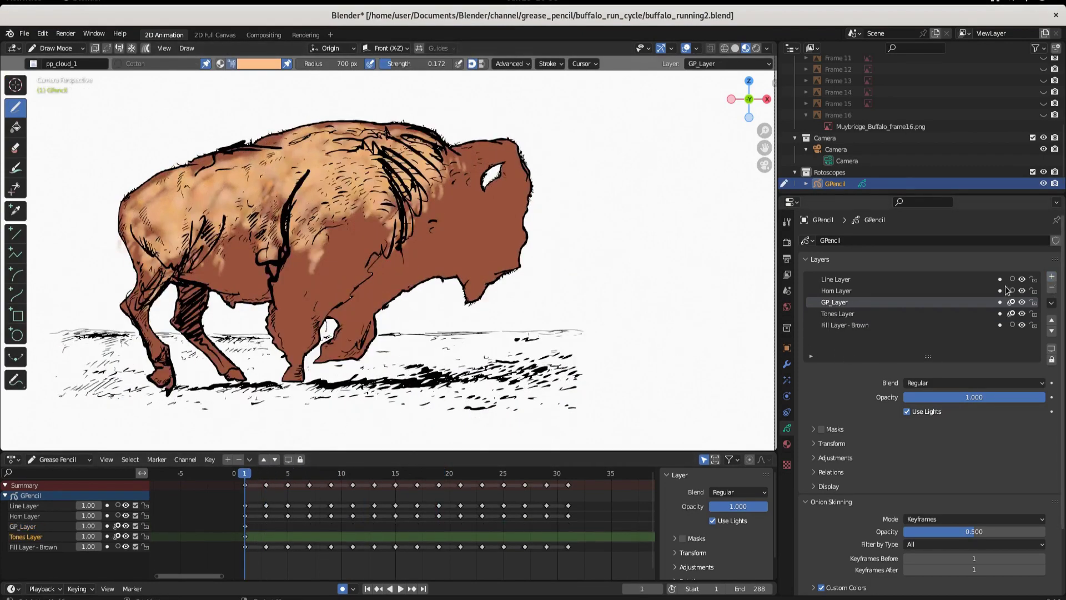
double_click(843, 302)
type("Dark Brown")
key("Return")
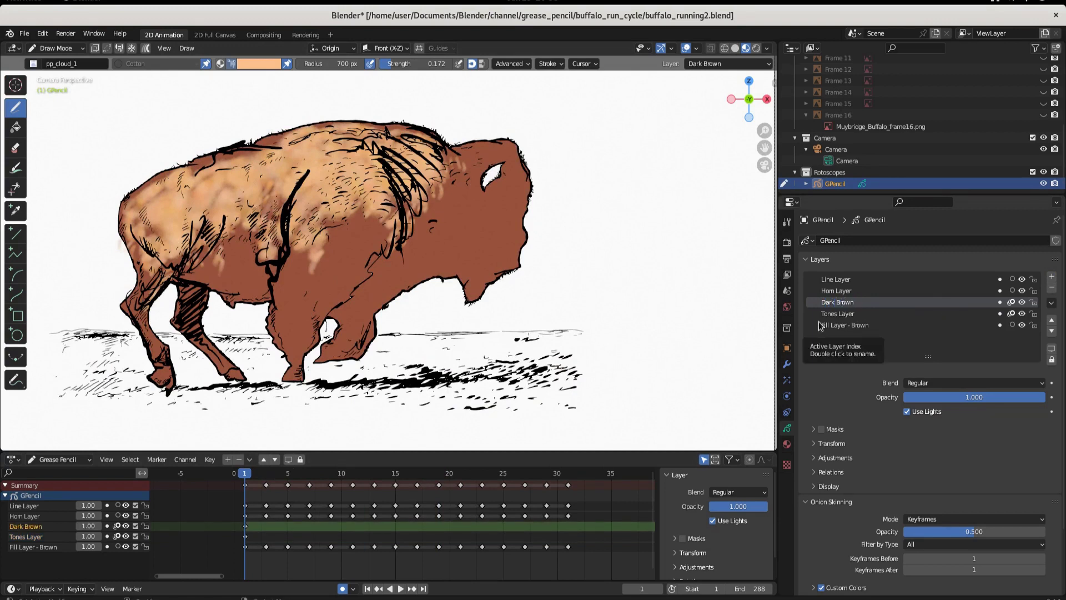
left_click(1051, 331)
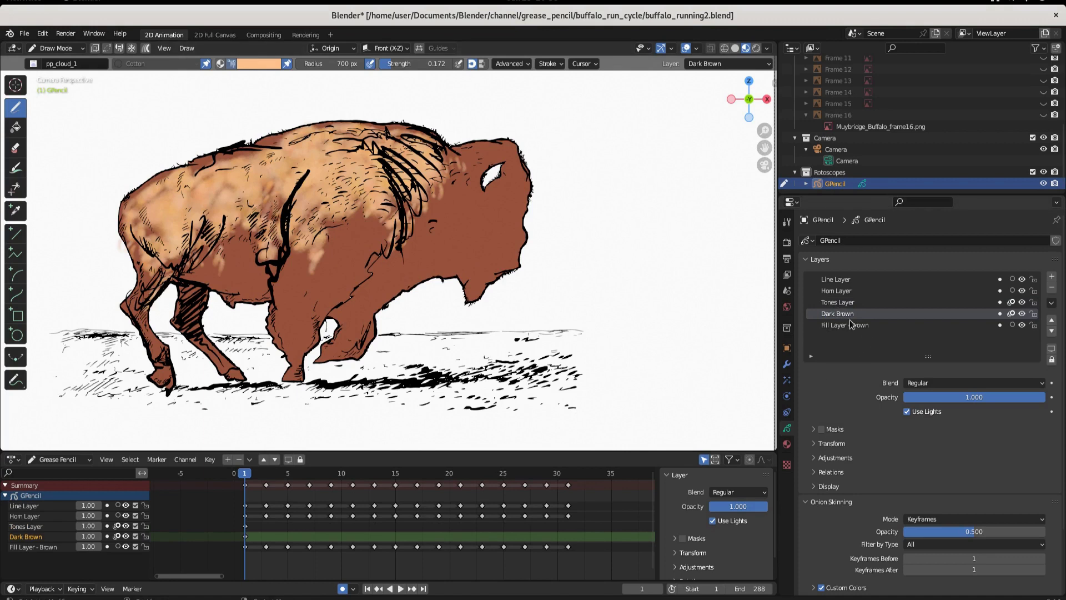
With the Dark Brown material, fill the buffalo's far hind leg at frame 1 on the Dark Brown Fill layer.
left_click(785, 445)
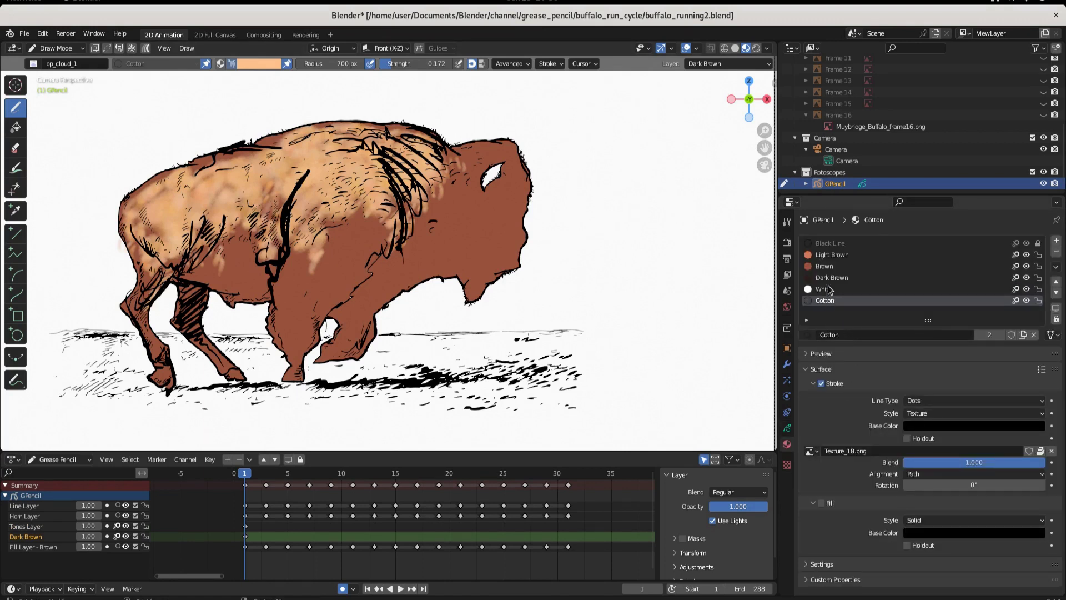
left_click(831, 278)
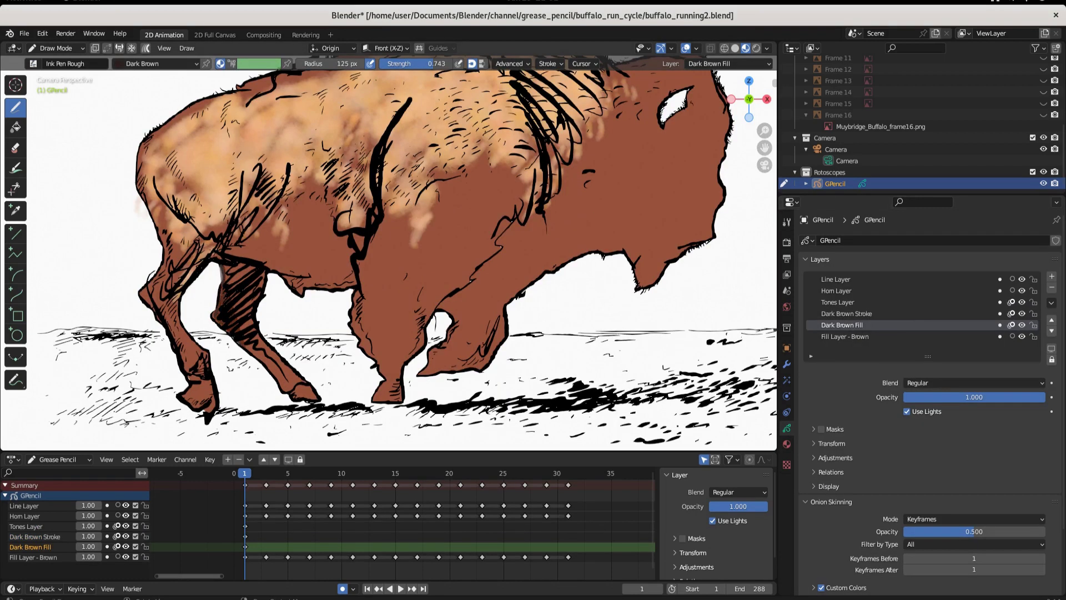
mouse_move(274, 379)
left_mouse_down()
mouse_move(295, 397)
mouse_move(319, 396)
mouse_move(266, 338)
left_mouse_up()
mouse_move(233, 275)
left_mouse_down()
mouse_move(257, 286)
mouse_move(250, 259)
left_mouse_up()
scroll(395, 359, "down", 3)
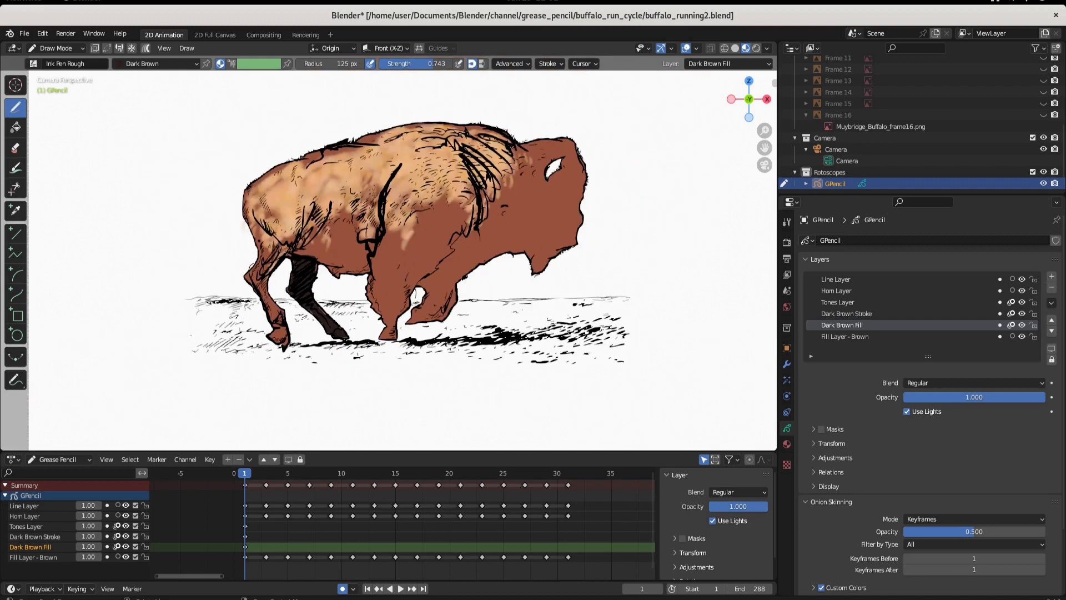
scroll(301, 321, "up", 3)
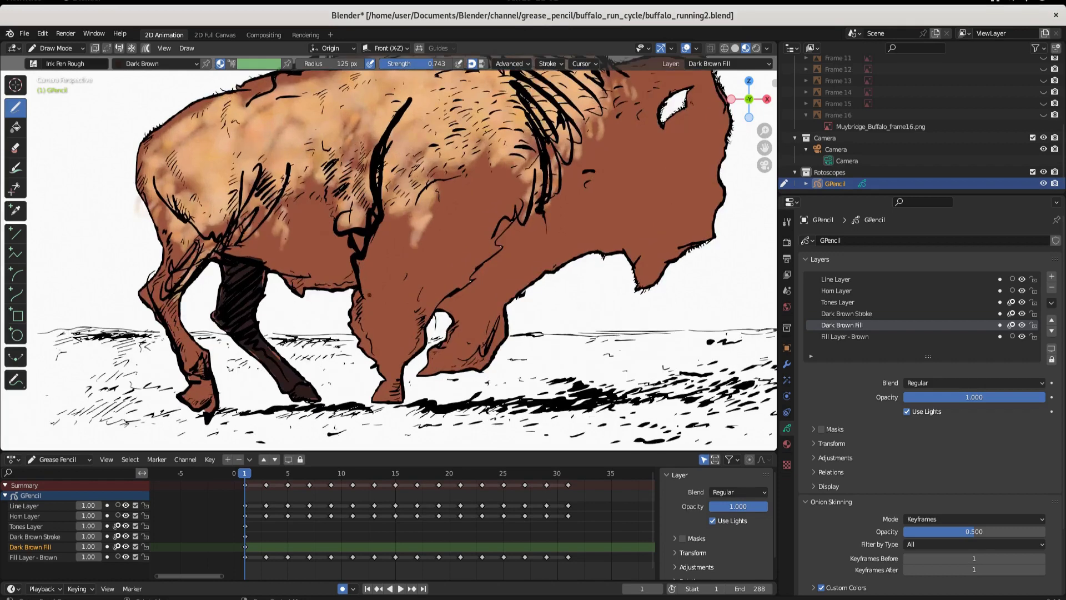
Make the Dark Brown Stroke layer active and set the Dark Brown material to stroke only, with fill disabled.
left_click(859, 314)
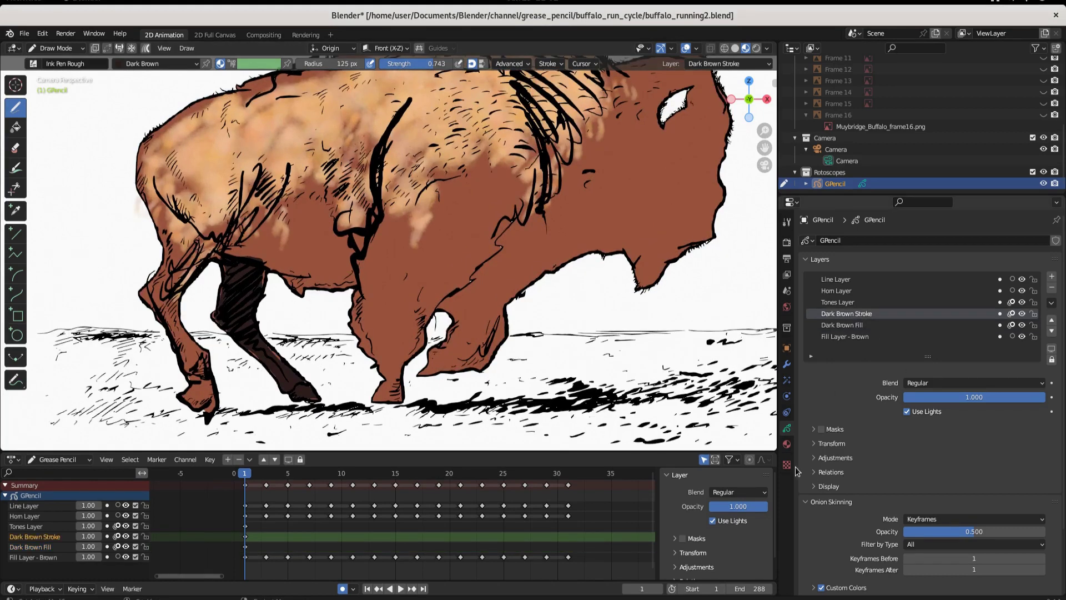
left_click(787, 444)
left_click(822, 383)
left_click(821, 468)
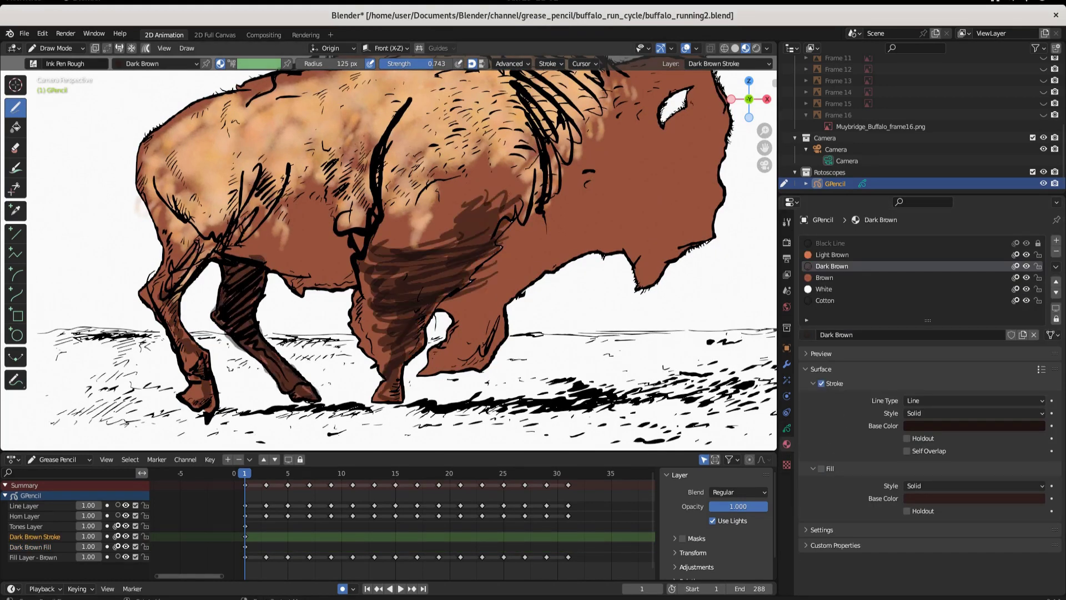
Shade the buffalo's shoulder, belly, front legs and jaw with dark brown strokes at frame 1 and play back the animation.
mouse_move(513, 168)
left_mouse_down()
mouse_move(526, 166)
mouse_move(541, 191)
left_mouse_up()
mouse_move(382, 236)
left_mouse_down()
mouse_move(371, 254)
mouse_move(368, 156)
left_mouse_up()
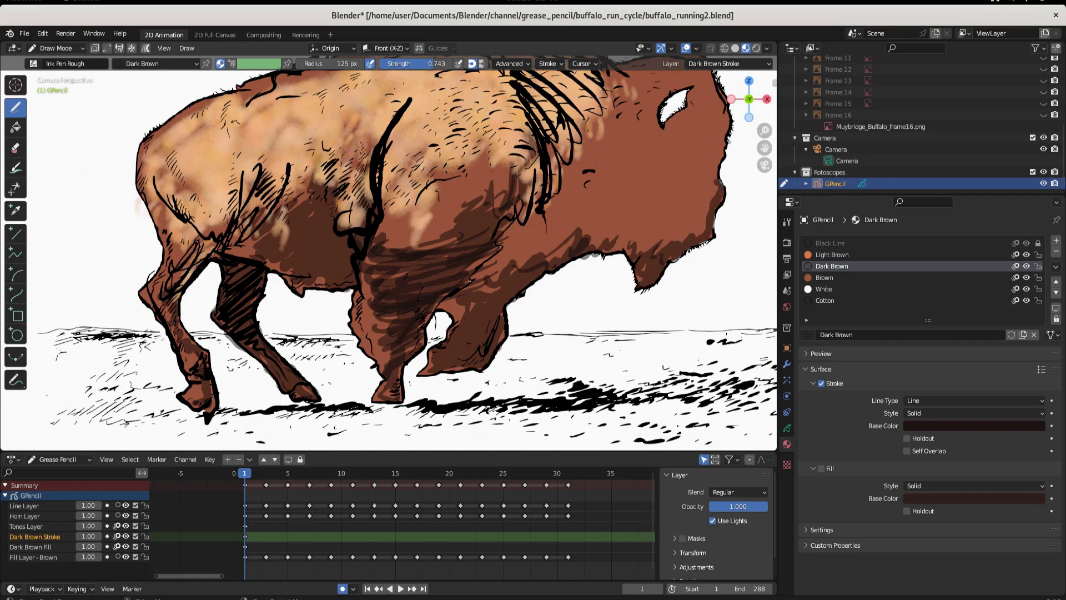
key("Home")
key("space")
key("space")
At frame 3, paint dark brown strokes over the buffalo's belly, chest, legs and head on the Dark Brown Stroke layer.
scroll(358, 272, "up", 3)
mouse_move(358, 273)
left_mouse_down()
mouse_move(325, 281)
mouse_move(319, 257)
mouse_move(338, 253)
mouse_move(280, 242)
mouse_move(261, 311)
mouse_move(278, 342)
left_mouse_up()
mouse_move(410, 211)
left_mouse_down()
mouse_move(483, 328)
mouse_move(500, 283)
mouse_move(467, 295)
mouse_move(517, 234)
mouse_move(439, 261)
mouse_move(442, 286)
mouse_move(444, 252)
mouse_move(486, 214)
mouse_move(461, 250)
mouse_move(517, 208)
mouse_move(475, 194)
left_mouse_up()
mouse_move(550, 211)
left_mouse_down()
mouse_move(508, 266)
mouse_move(591, 214)
mouse_move(533, 230)
mouse_move(528, 192)
mouse_move(594, 247)
mouse_move(599, 180)
mouse_move(578, 175)
mouse_move(572, 197)
left_mouse_up()
left_click_drag(596, 169, 591, 199)
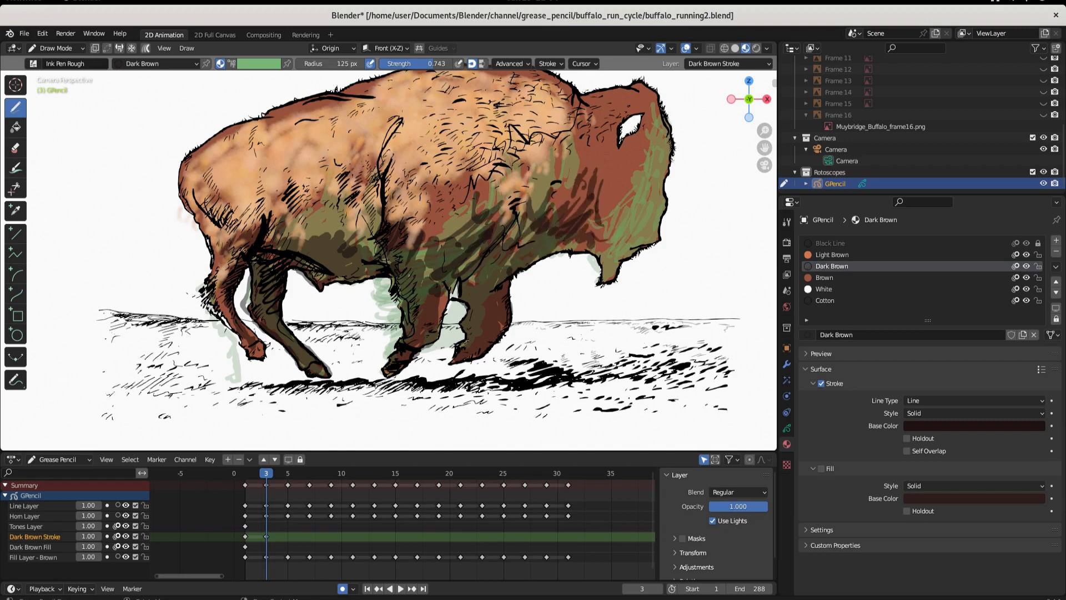
left_click_drag(591, 199, 588, 218)
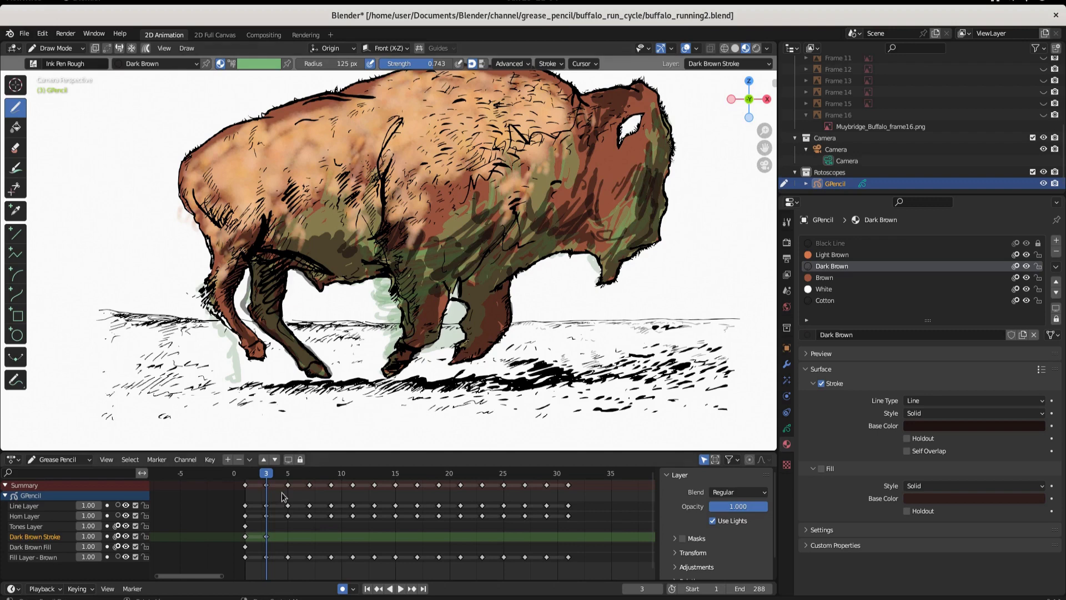
Move to frame 5 and shade the buffalo's head and face edge with dark brown strokes.
left_click_drag(270, 476, 288, 478)
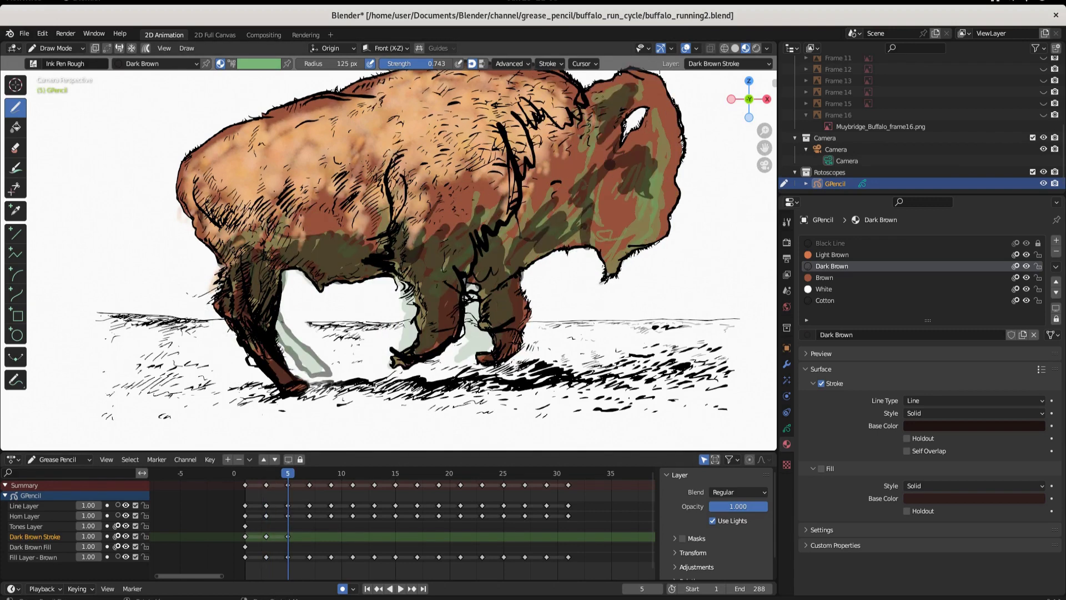
left_click_drag(596, 98, 621, 86)
left_click_drag(659, 171, 663, 193)
left_click_drag(680, 163, 672, 192)
left_click_drag(683, 130, 680, 159)
left_click_drag(678, 117, 668, 157)
left_click_drag(653, 96, 666, 117)
left_click_drag(667, 132, 665, 166)
left_click_drag(659, 100, 668, 129)
left_click_drag(679, 118, 680, 181)
left_click_drag(656, 78, 662, 96)
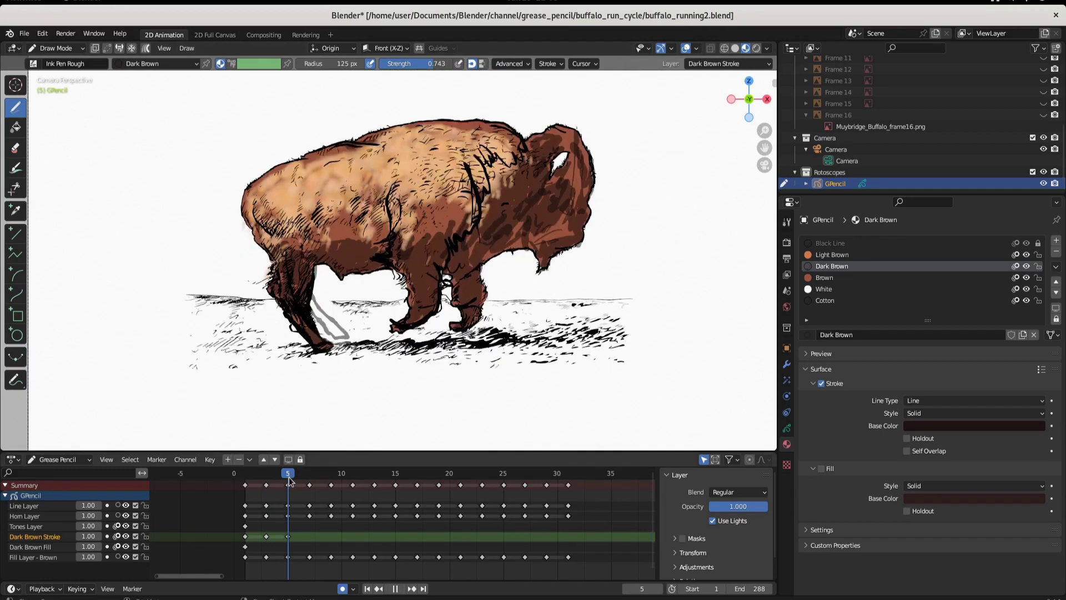
At frame 7, shade the buffalo's belly, shoulder, front legs and neck with dark brown strokes.
key("space")
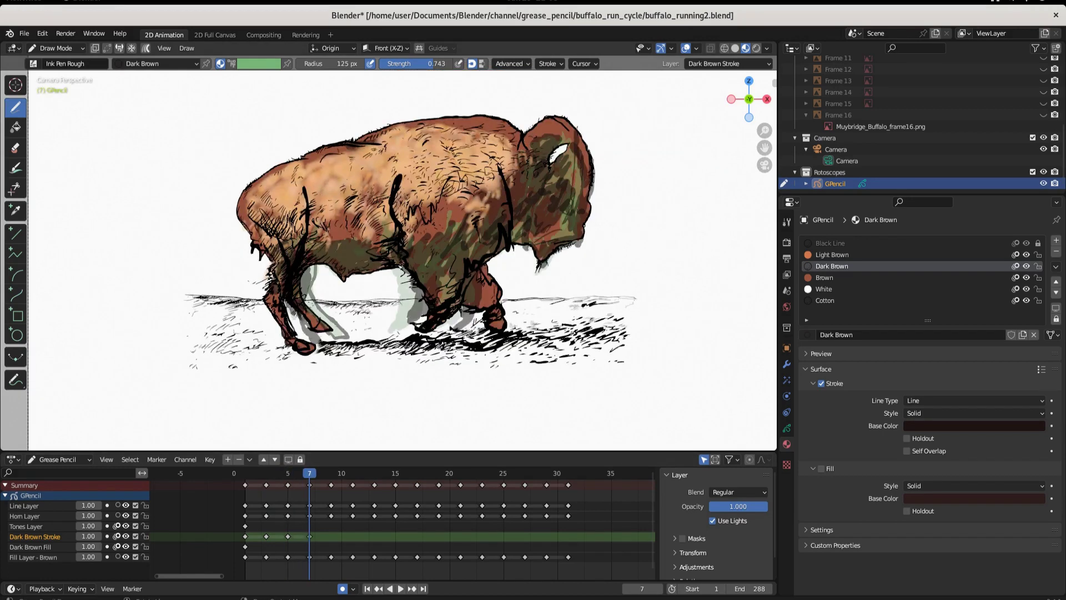
left_click_drag(395, 243, 338, 260)
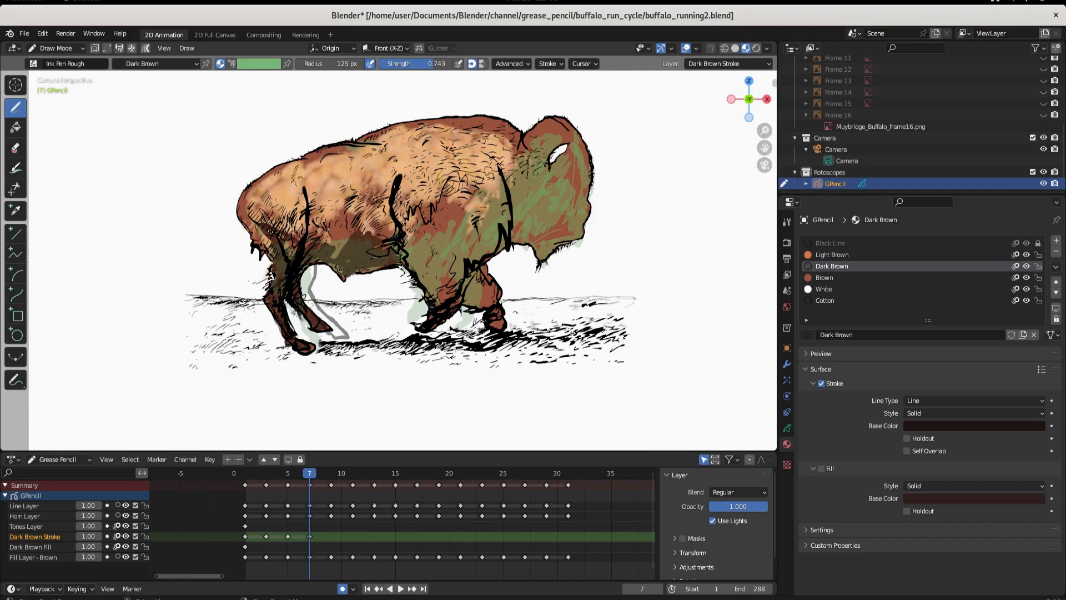
left_click_drag(361, 225, 335, 255)
mouse_move(356, 216)
left_mouse_down()
mouse_move(327, 246)
mouse_move(303, 219)
mouse_move(350, 221)
mouse_move(387, 251)
mouse_move(373, 206)
mouse_move(420, 261)
mouse_move(415, 193)
mouse_move(418, 220)
mouse_move(461, 171)
left_mouse_up()
mouse_move(444, 244)
left_mouse_down()
mouse_move(466, 194)
mouse_move(414, 270)
mouse_move(422, 290)
mouse_move(462, 256)
mouse_move(446, 250)
mouse_move(447, 261)
mouse_move(480, 189)
mouse_move(473, 261)
mouse_move(478, 284)
mouse_move(494, 290)
mouse_move(477, 300)
mouse_move(499, 328)
left_mouse_up()
mouse_move(480, 257)
left_mouse_down()
mouse_move(502, 225)
mouse_move(475, 238)
mouse_move(488, 192)
left_mouse_up()
left_click_drag(488, 193, 513, 195)
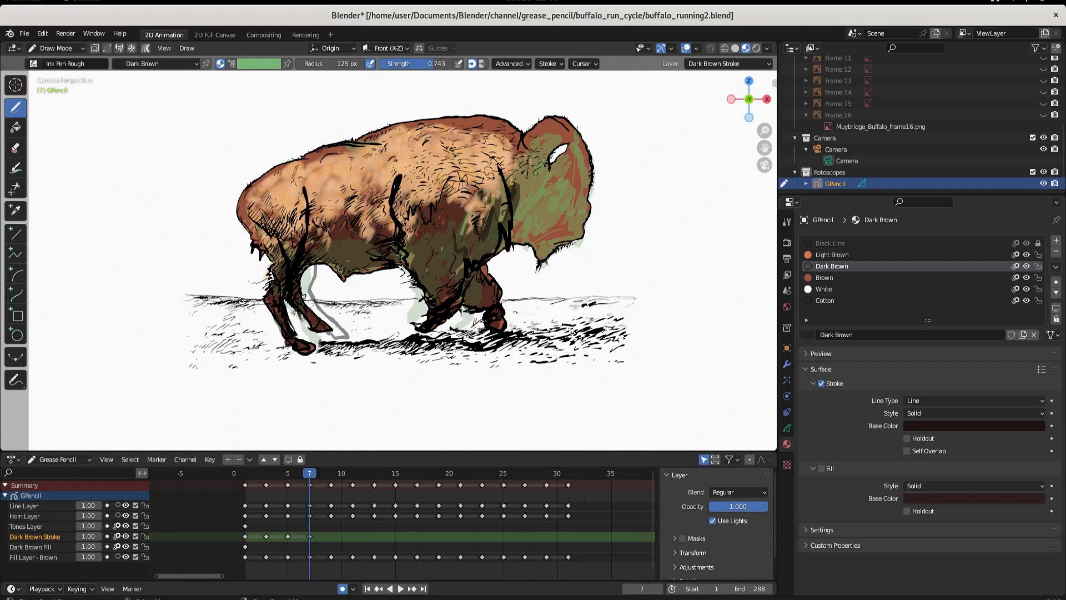
left_click_drag(513, 195, 521, 219)
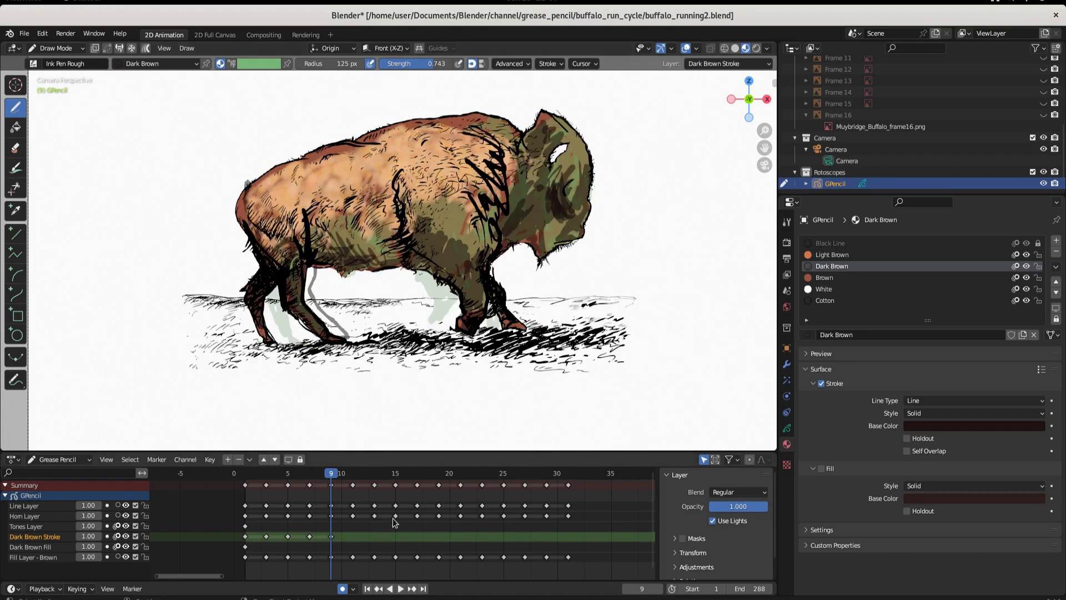
Insert a blank keyframe at frame 11 on the Dark Brown Stroke layer and shade the buffalo's front leg.
left_click_drag(333, 474, 350, 478)
key("shift+i")
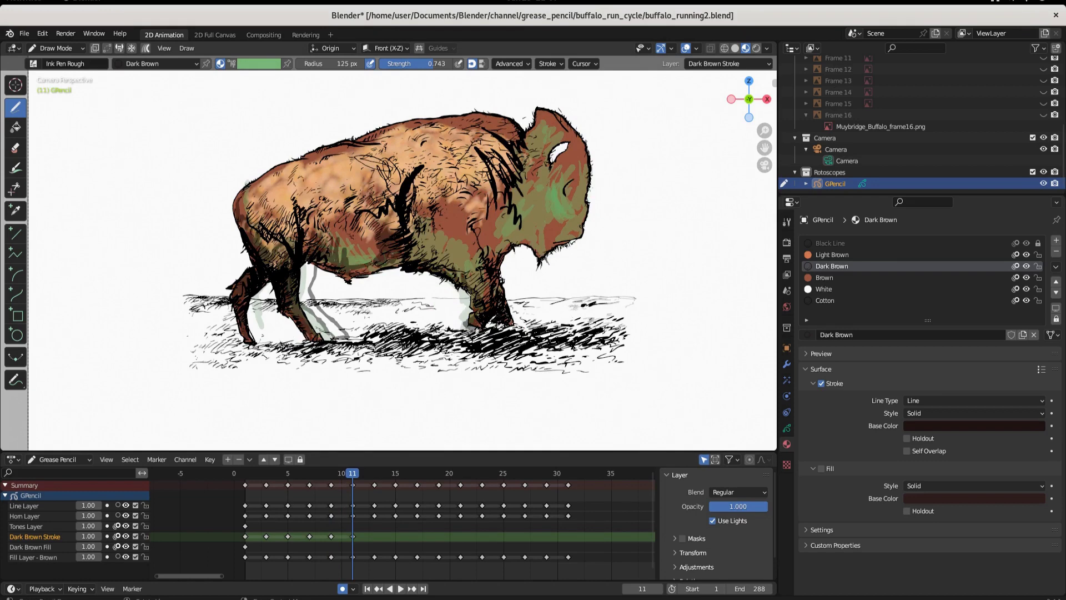
mouse_move(489, 281)
left_mouse_down()
mouse_move(482, 302)
mouse_move(478, 290)
left_mouse_up()
Insert a blank keyframe at frame 13 and paint dark brown strokes over the buffalo's chest, neck and jaw.
key("Up")
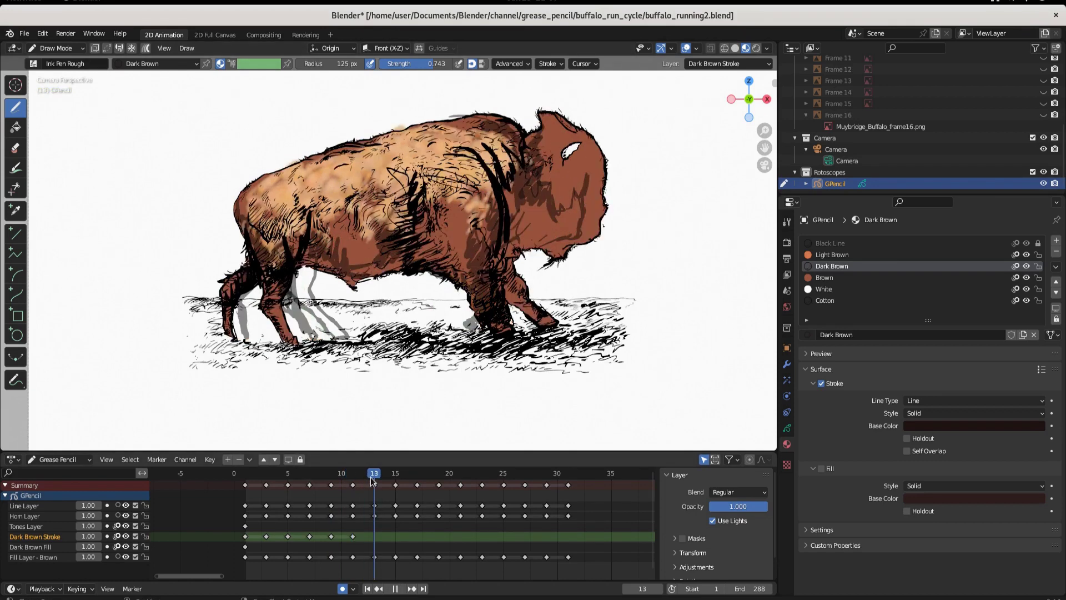
key("i")
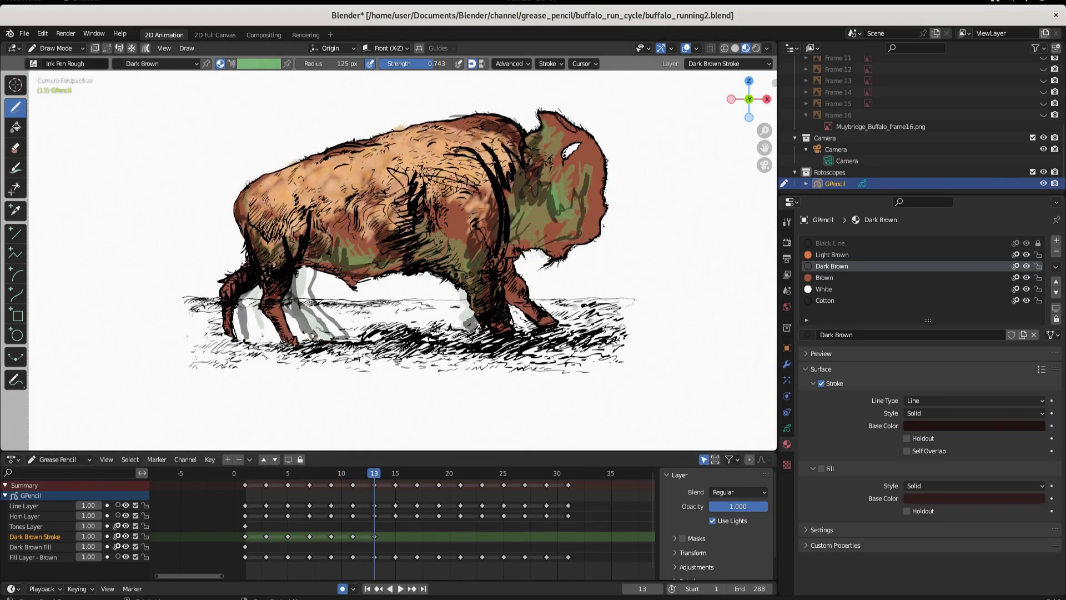
left_click_drag(480, 229, 488, 258)
mouse_move(489, 185)
left_mouse_down()
mouse_move(497, 251)
mouse_move(497, 229)
left_mouse_up()
left_click_drag(479, 182, 492, 218)
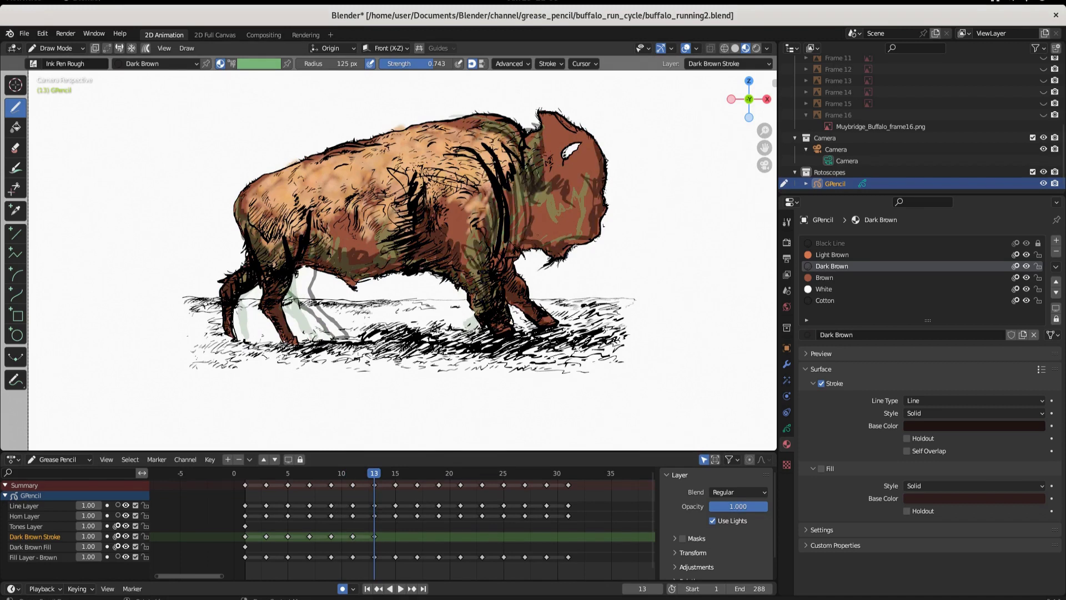
left_click_drag(533, 232, 550, 239)
Save the file at frame 21, insert a blank keyframe there and shade the buffalo's front leg dark brown.
left_click_drag(374, 474, 458, 479)
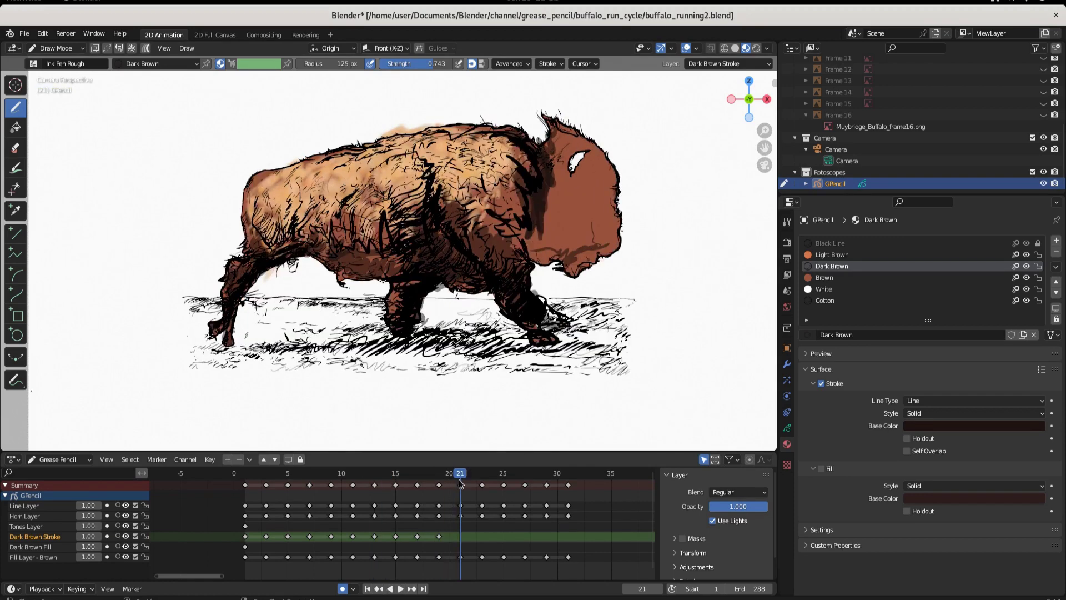
key("ctrl+s")
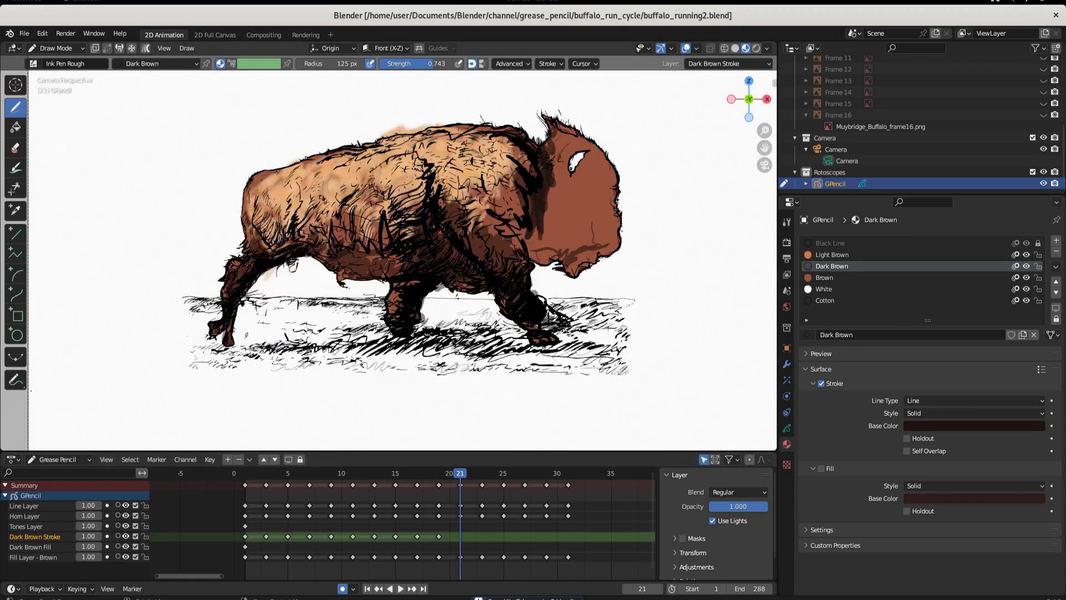
key("shift+i")
left_click_drag(397, 309, 392, 292)
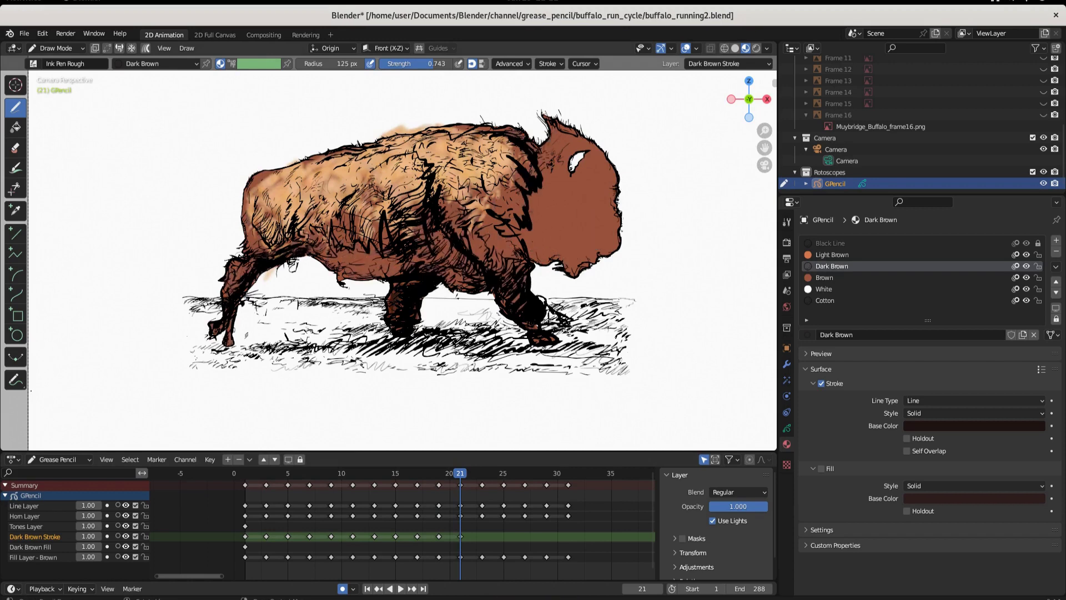
Shade the buffalo's belly and front legs with dark brown strokes at frame 23 and advance to frame 27.
key("Up")
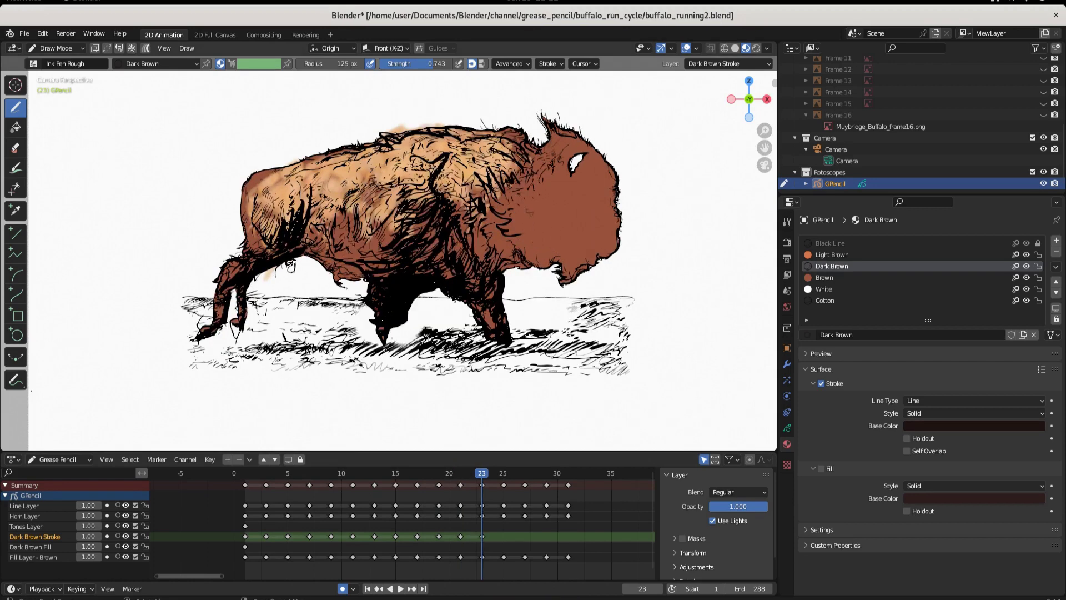
left_click_drag(395, 258, 371, 259)
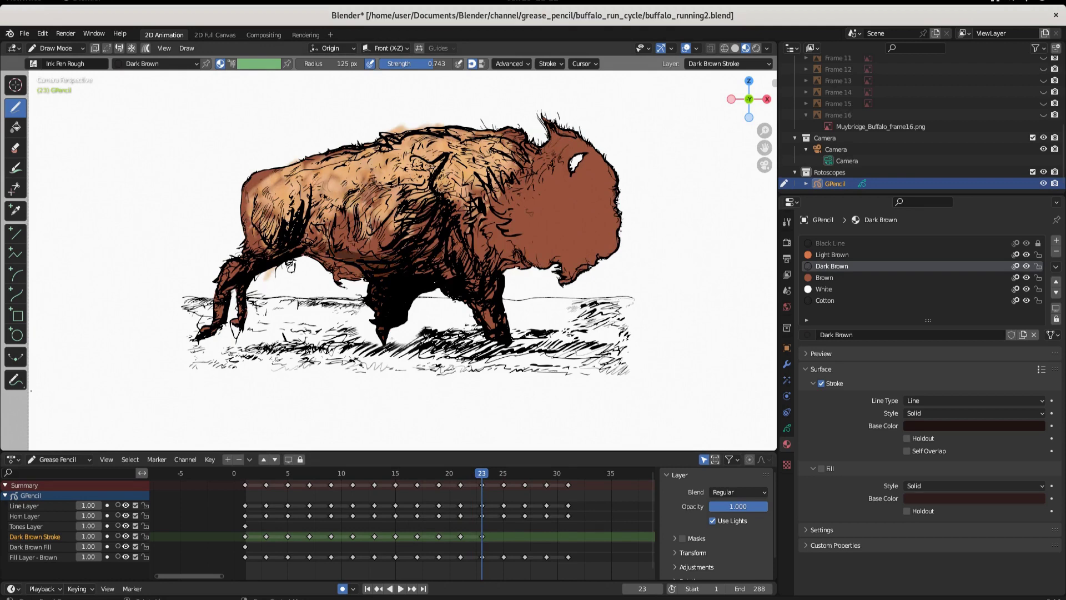
mouse_move(492, 290)
left_mouse_down()
mouse_move(488, 268)
mouse_move(454, 239)
left_mouse_up()
key("Up")
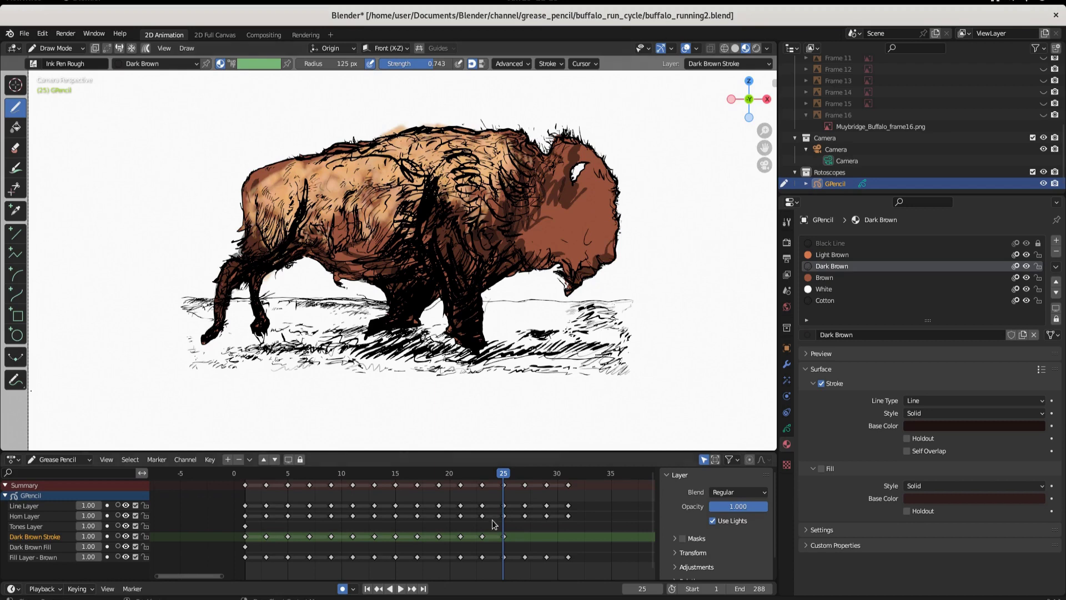
left_click(522, 476)
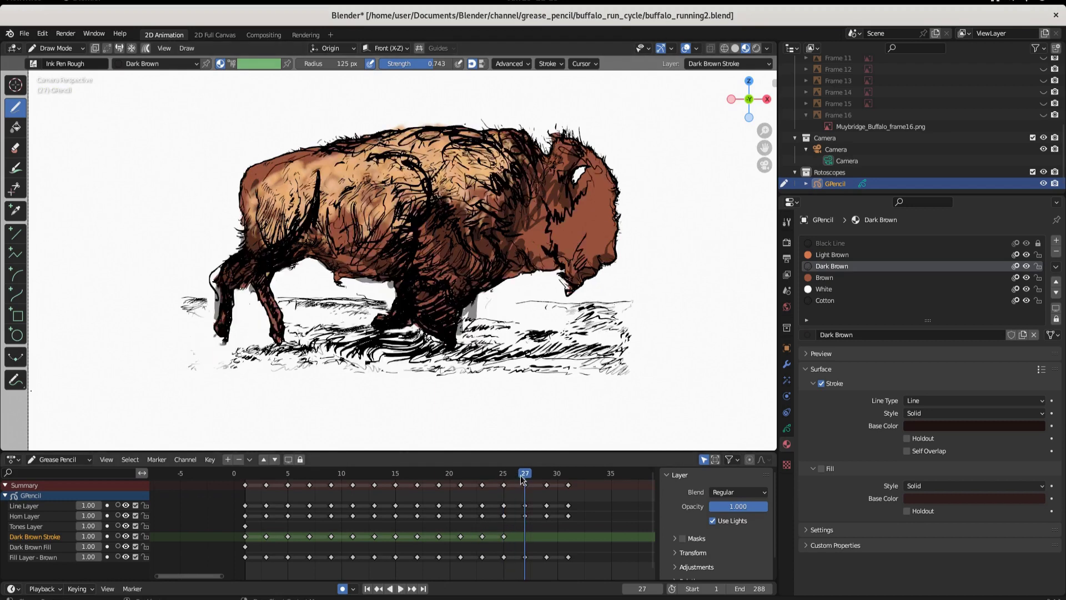
Shade the buffalo's front leg and face dark brown at frame 27, and its chest and front leg at frame 29.
left_click_drag(457, 261, 454, 273)
left_click_drag(595, 195, 592, 246)
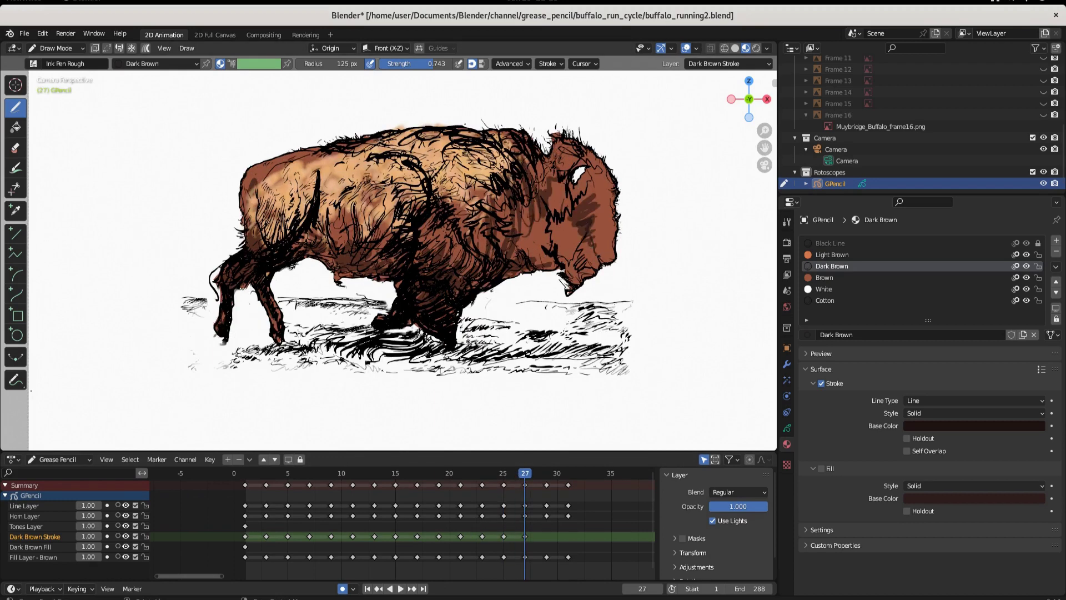
left_click(545, 475)
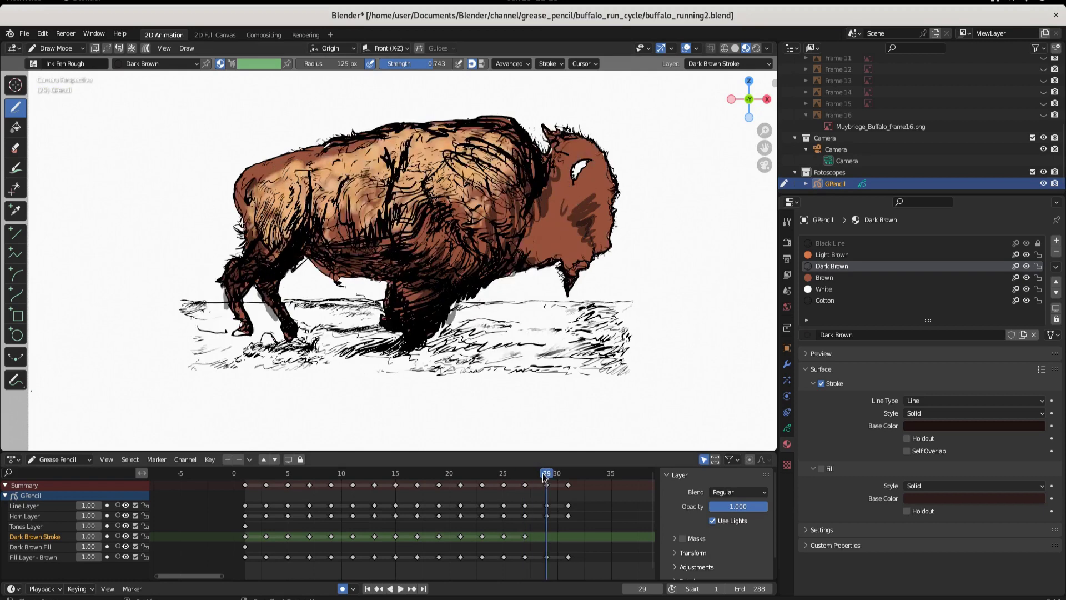
mouse_move(467, 255)
left_mouse_down()
mouse_move(418, 304)
mouse_move(406, 299)
mouse_move(430, 274)
mouse_move(415, 291)
mouse_move(424, 291)
left_mouse_up()
Paint dark brown strokes over the buffalo's chest, belly and upper front leg at frame 31.
left_click(567, 476)
mouse_move(451, 273)
left_mouse_down()
mouse_move(442, 282)
mouse_move(452, 287)
left_mouse_up()
mouse_move(479, 268)
left_mouse_down()
mouse_move(471, 279)
mouse_move(439, 270)
left_mouse_up()
mouse_move(426, 256)
left_mouse_down()
mouse_move(416, 270)
mouse_move(408, 261)
left_mouse_up()
left_click_drag(406, 259, 388, 279)
left_click_drag(411, 222, 399, 242)
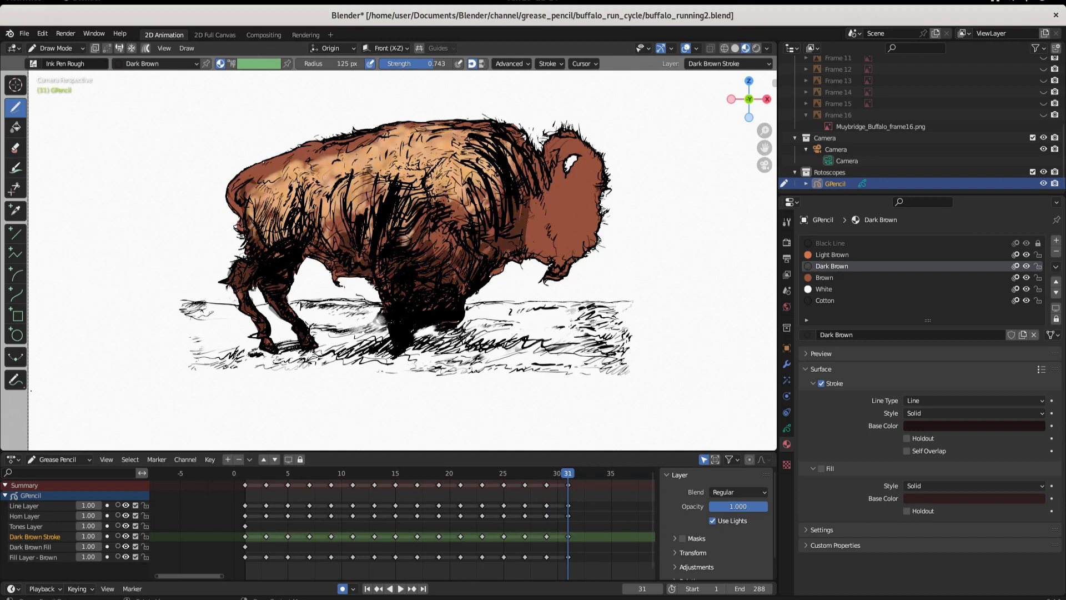
Shade the buffalo's neck and head with dark brown strokes at frame 31 and save the file.
left_click_drag(534, 202, 528, 242)
left_click_drag(548, 196, 535, 228)
left_click_drag(547, 181, 538, 221)
mouse_move(576, 140)
left_mouse_down()
mouse_move(550, 192)
mouse_move(567, 171)
left_mouse_up()
left_click_drag(566, 183, 557, 219)
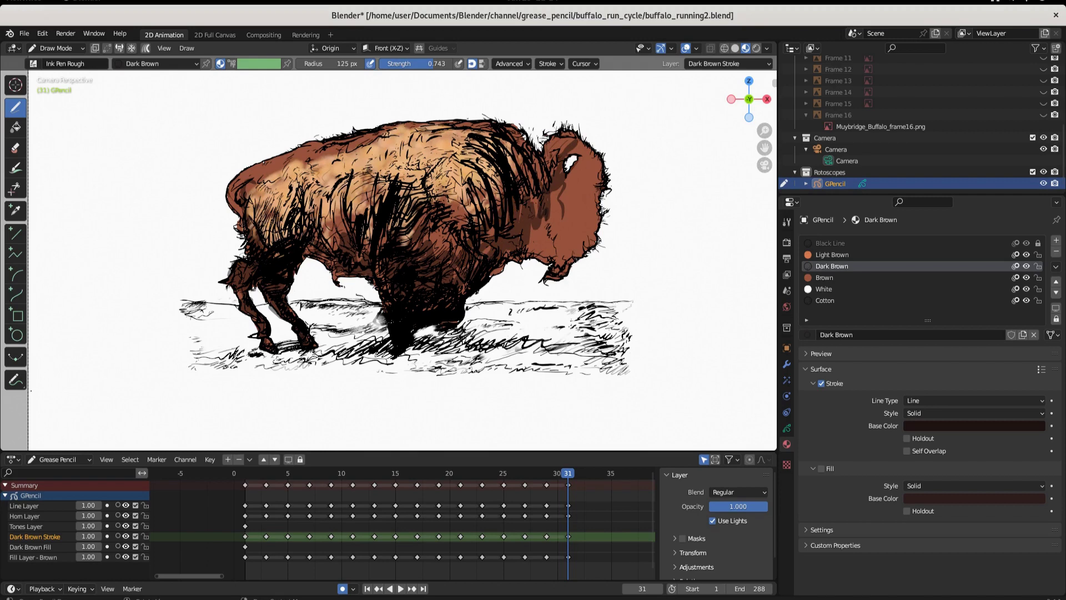
key("ctrl+s")
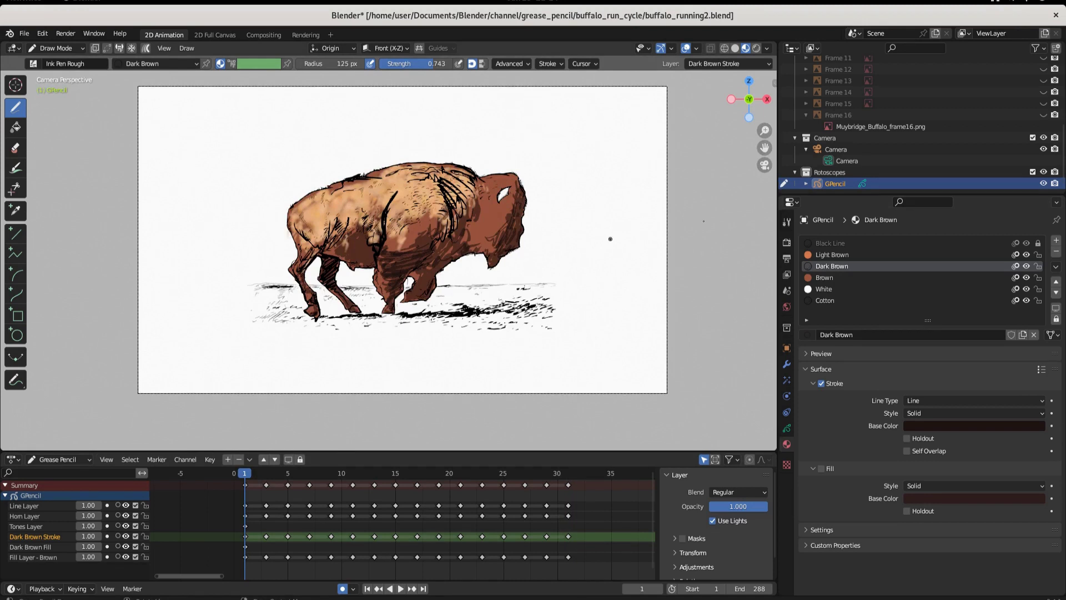
Add a Grease Pencil layer named Sky and place it below all the existing layers.
left_click(787, 428)
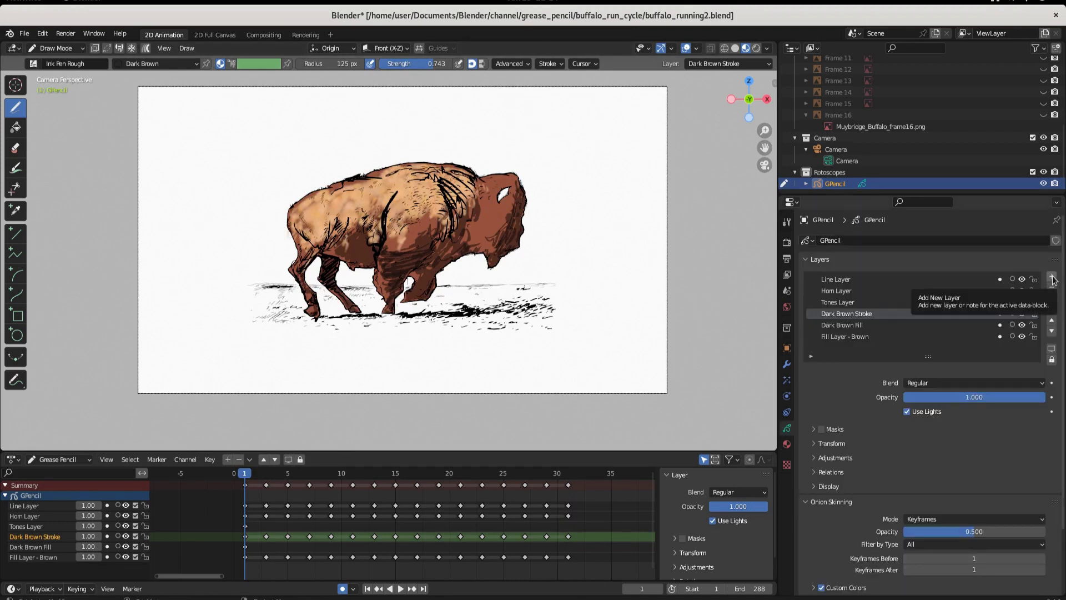
left_click(1052, 278)
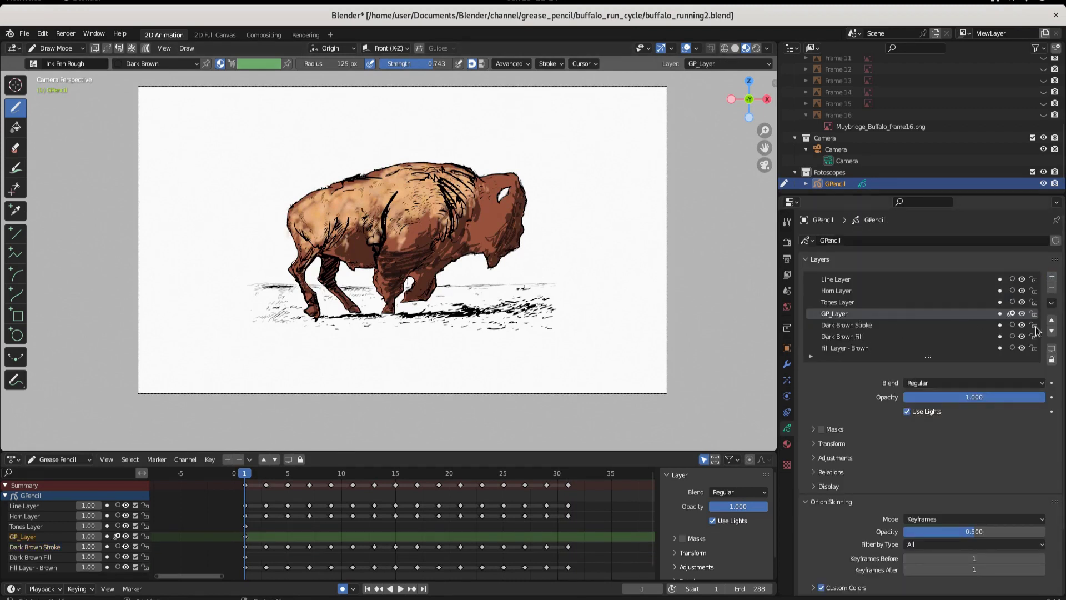
left_click(1053, 332)
left_click(1052, 331)
left_click(1053, 332)
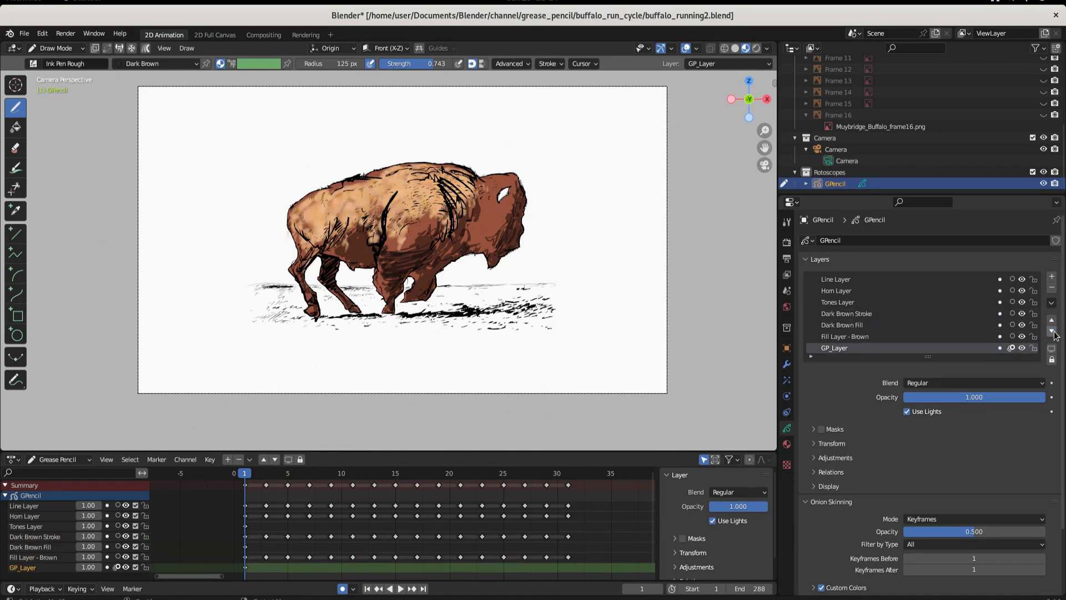
double_click(880, 346)
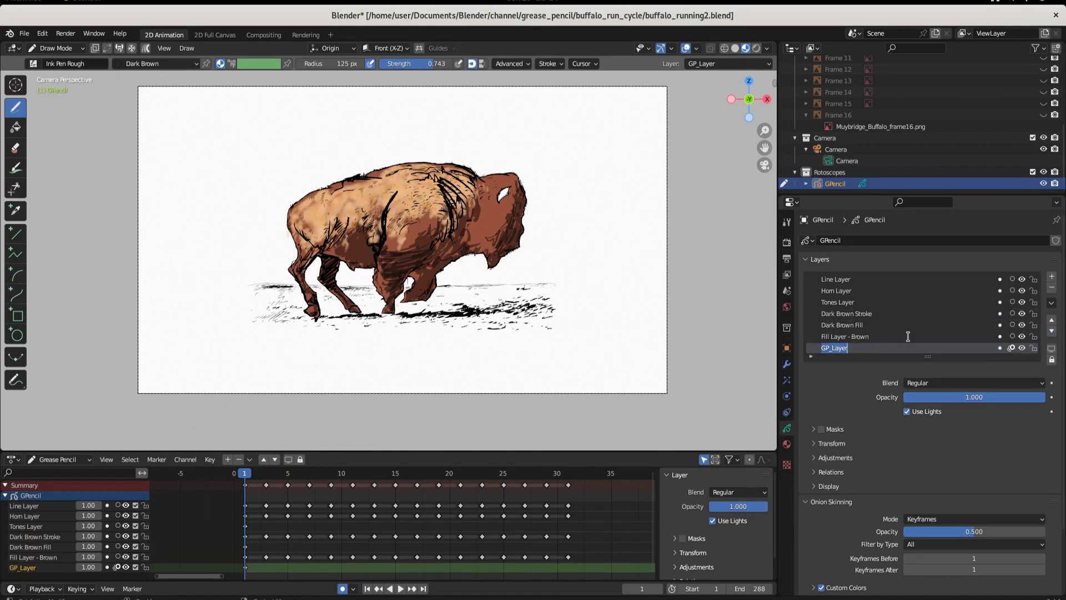
type("Sky")
key("Return")
Add another Grease Pencil layer named Earth and place it beneath the Sky layer.
left_click(1051, 277)
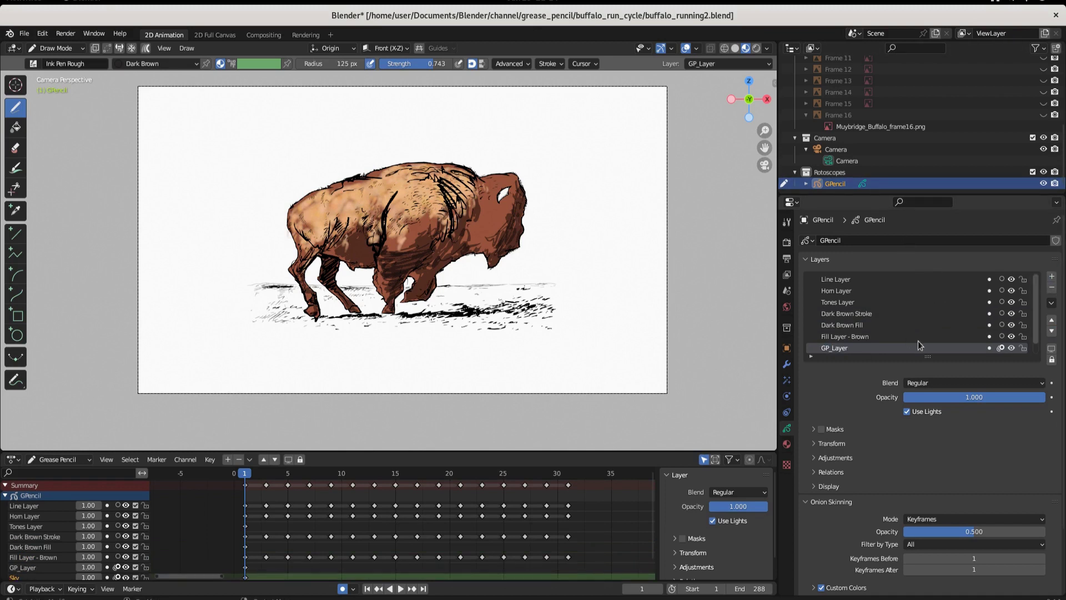
scroll(890, 341, "down", 1)
double_click(859, 336)
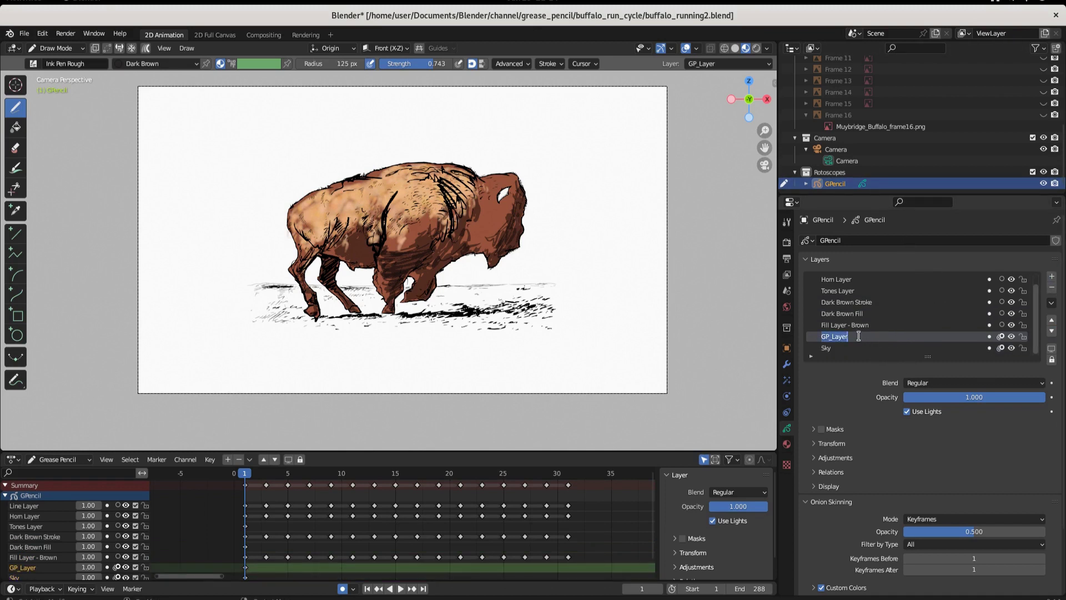
type("Earth")
key("Return")
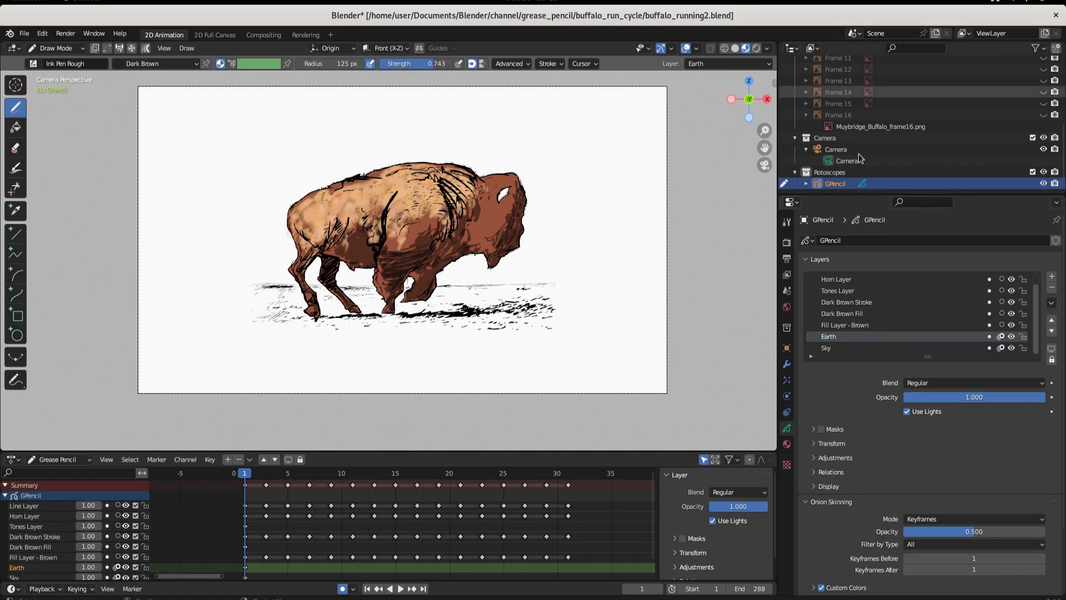
left_click(1052, 331)
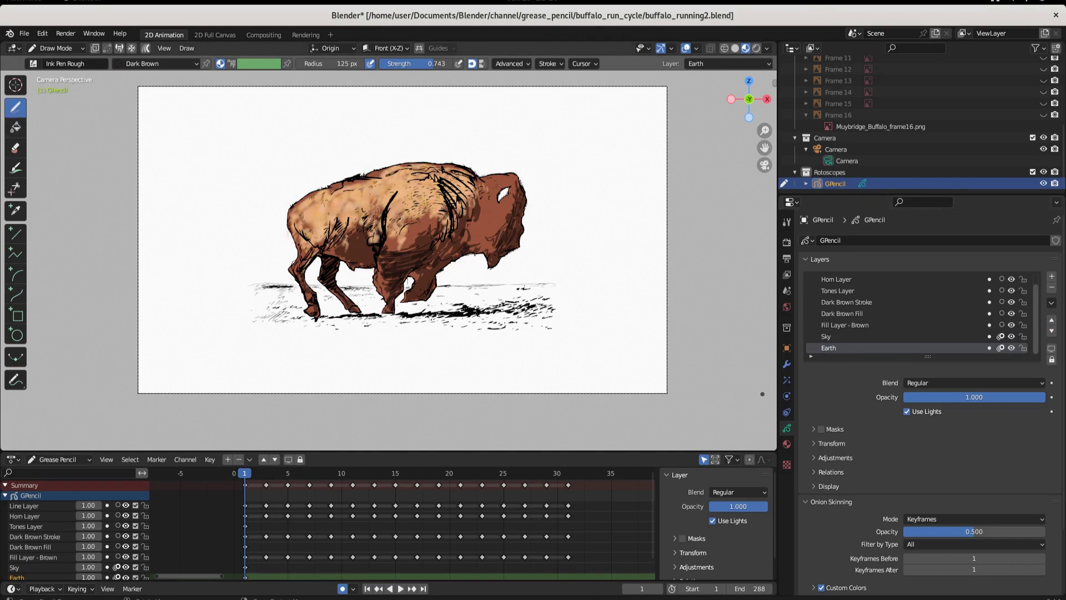
Create a new Grease Pencil material in its own slot and name it Earth.
left_click(788, 442)
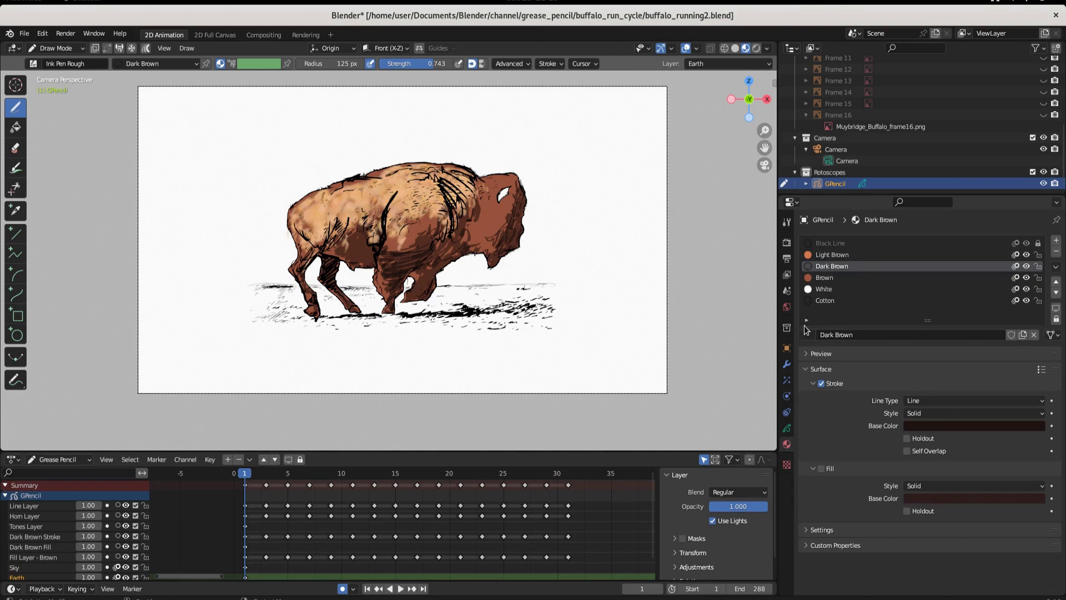
left_click(1056, 240)
left_click(872, 339)
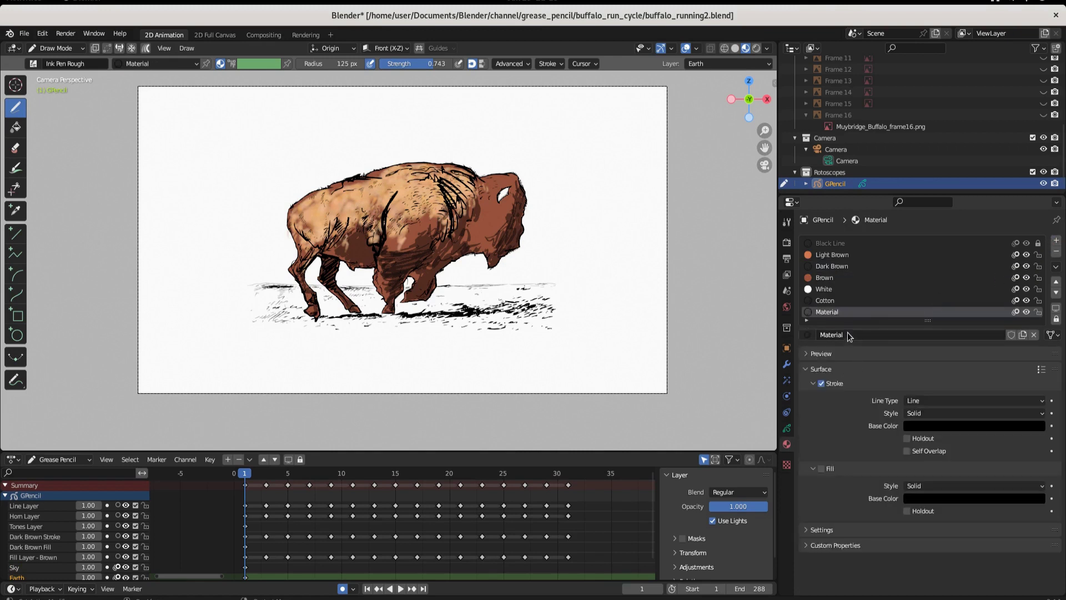
left_click(849, 334)
type("EWath")
key("Return")
Disable the Earth material's stroke, enable its fill and set the fill base color to a pale yellow.
left_click(821, 384)
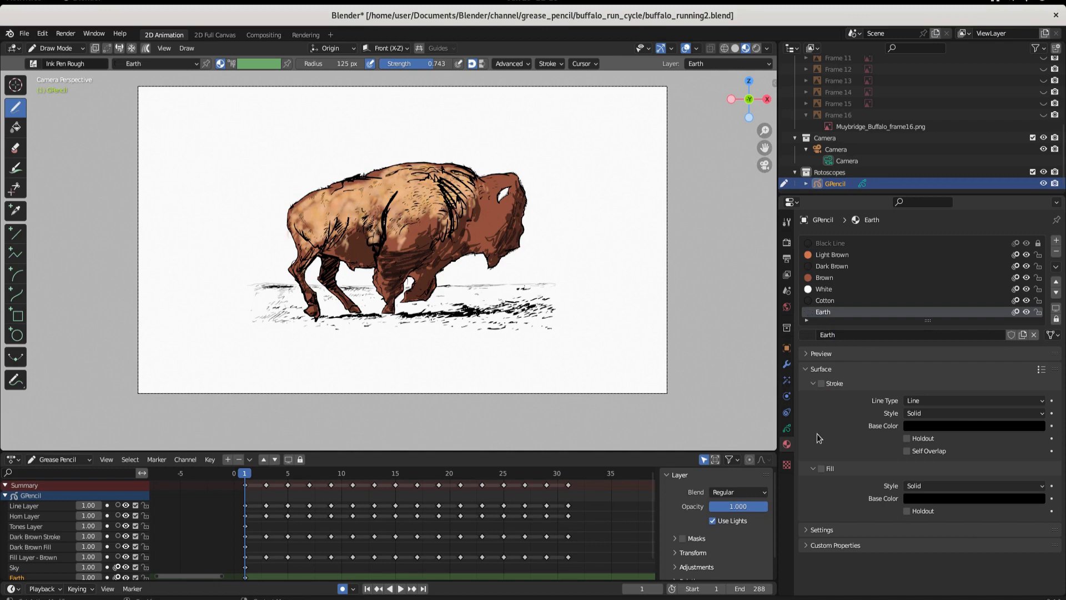
left_click(937, 498)
left_click_drag(1039, 411, 1036, 336)
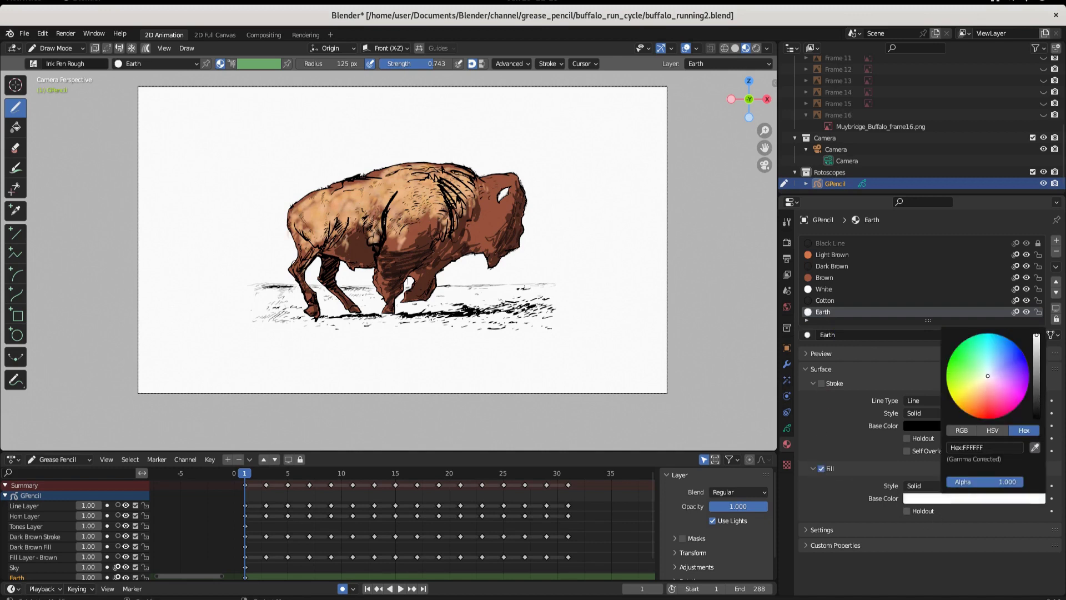
left_click_drag(988, 376, 976, 384)
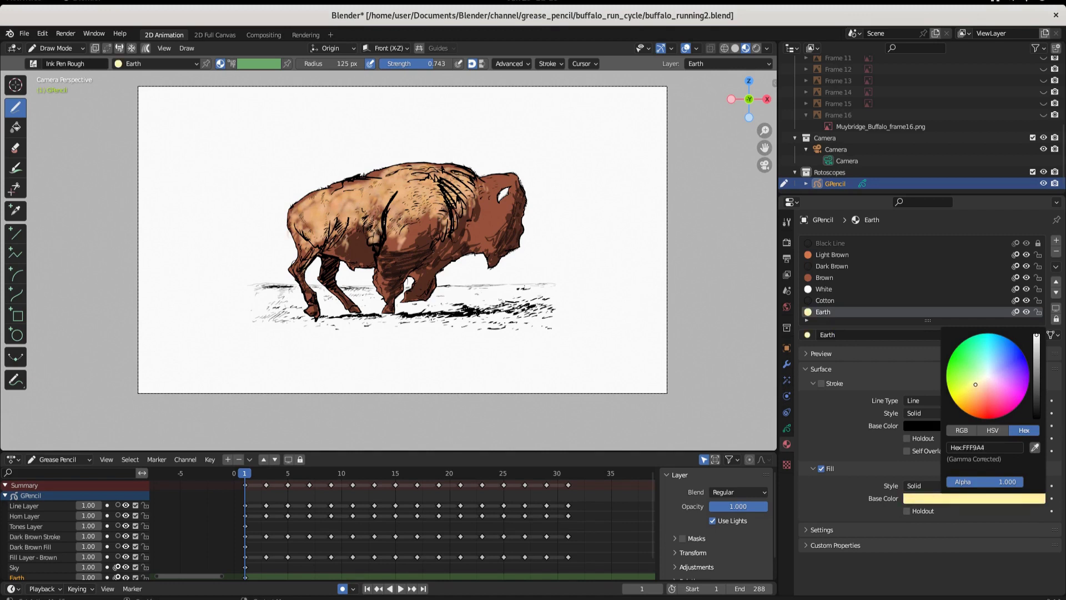
left_click_drag(975, 387, 974, 387)
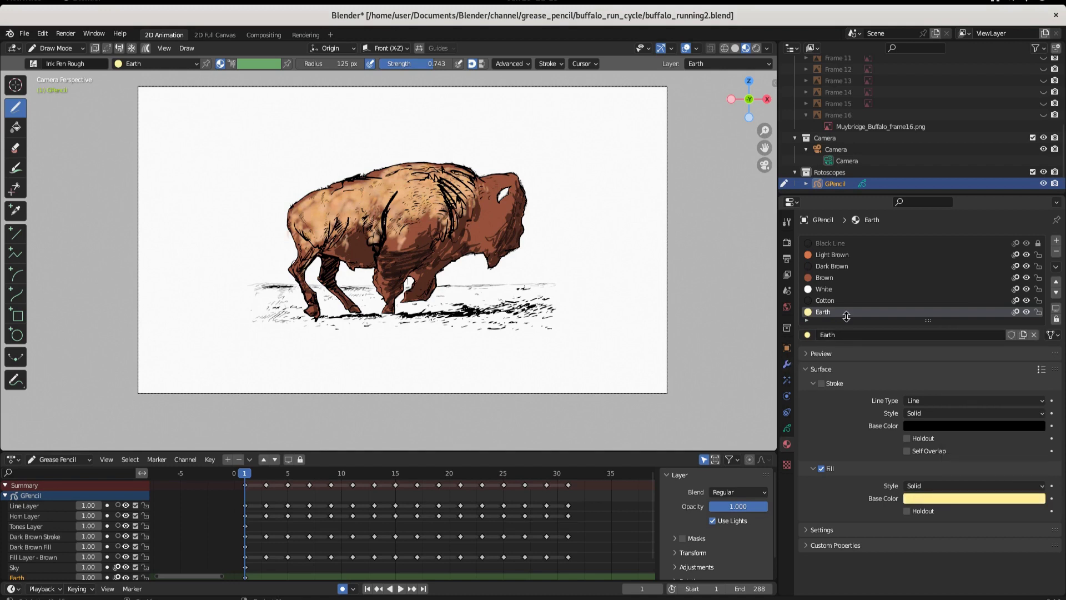
Add an empty material slot below Earth for another Grease Pencil material.
left_click(1056, 240)
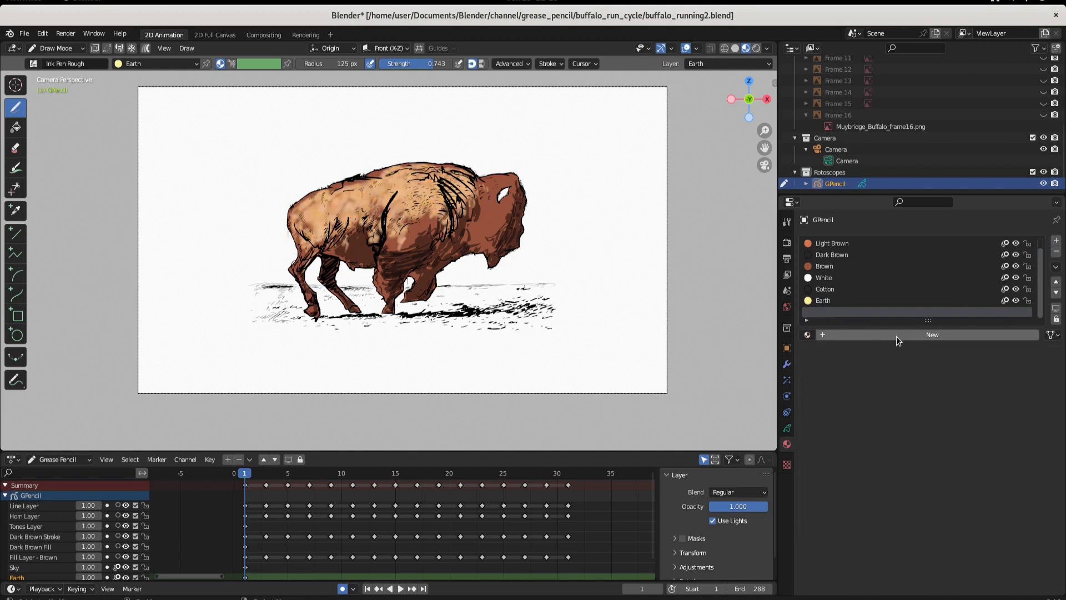